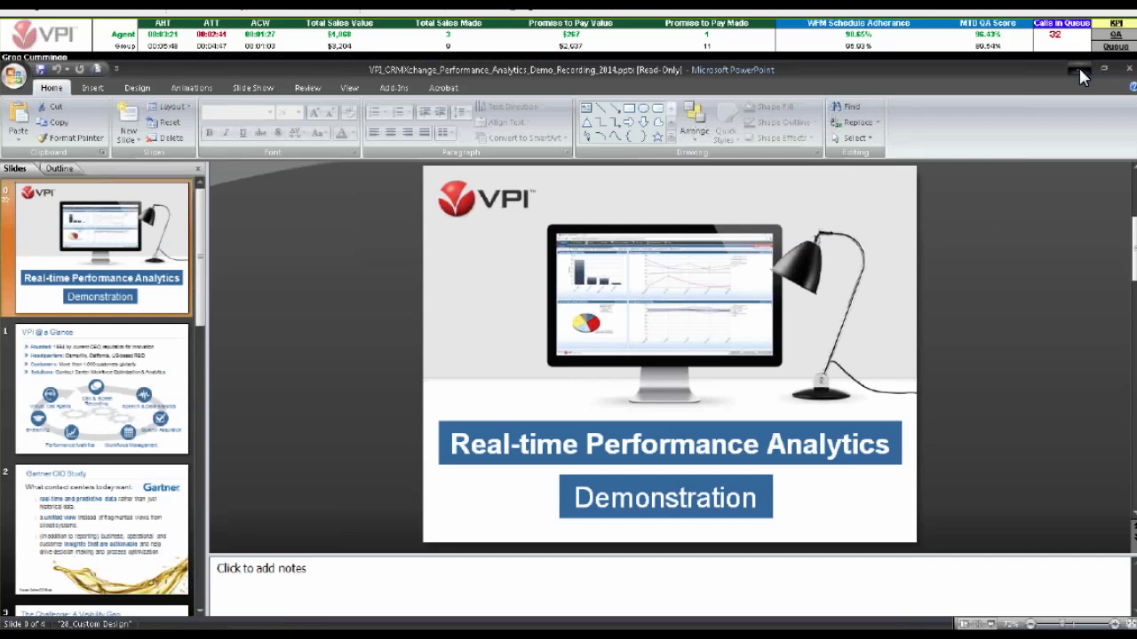
- Put the presentation away to reveal the desktop with the VPI Empower ticker
left_click(1077, 70)
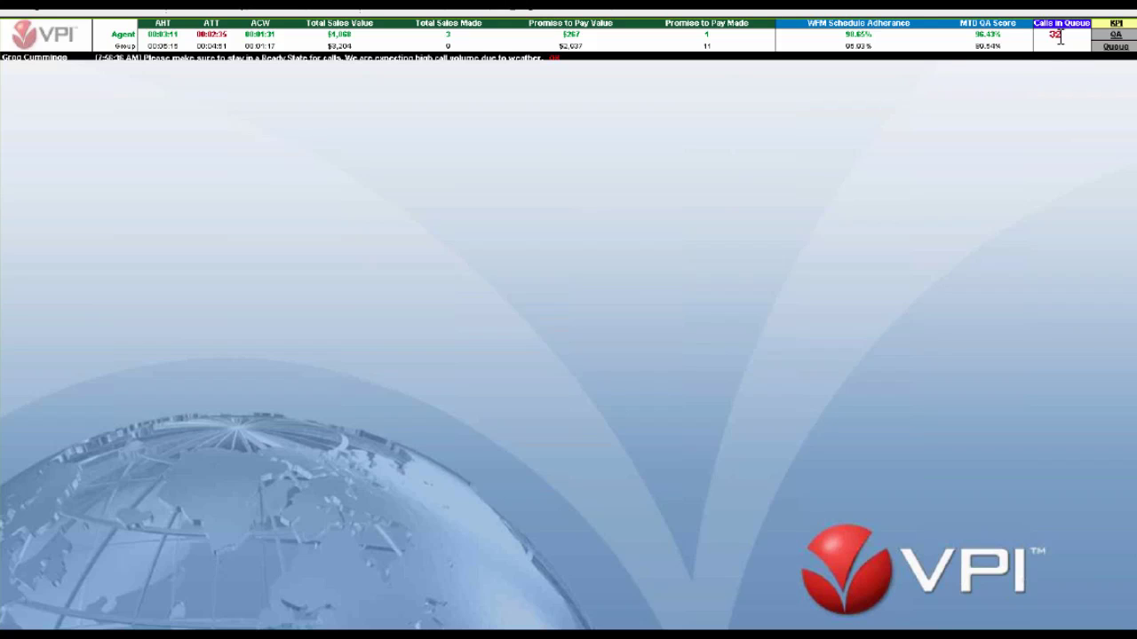
- Cycle the ticker through QA statistics and queue call counts, finishing on KPI figures
left_click(1113, 35)
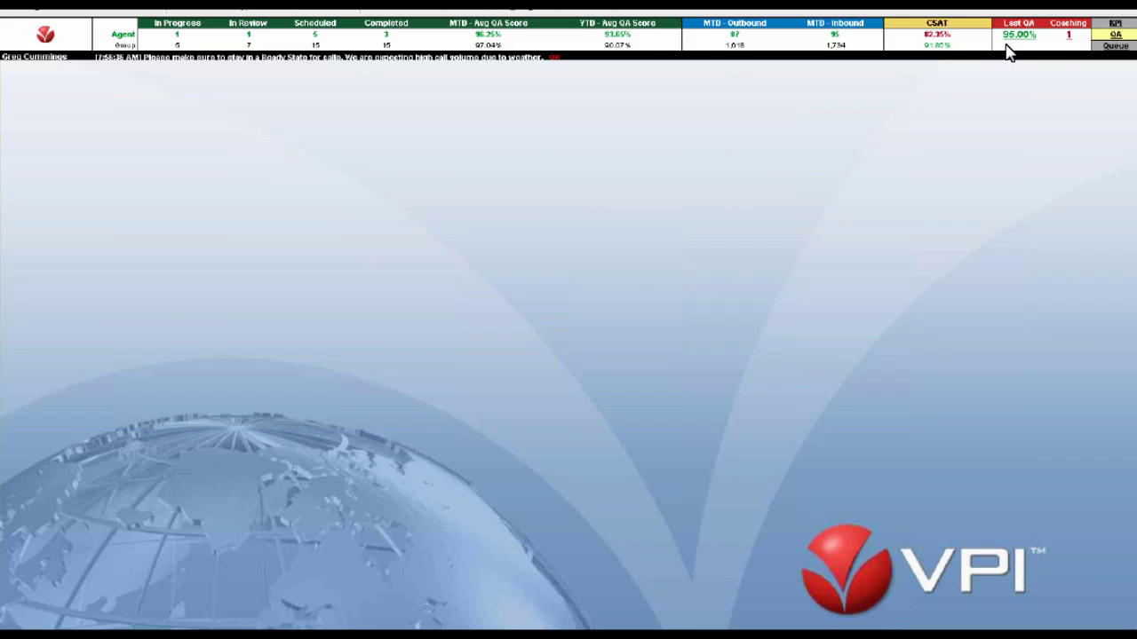
left_click(1110, 45)
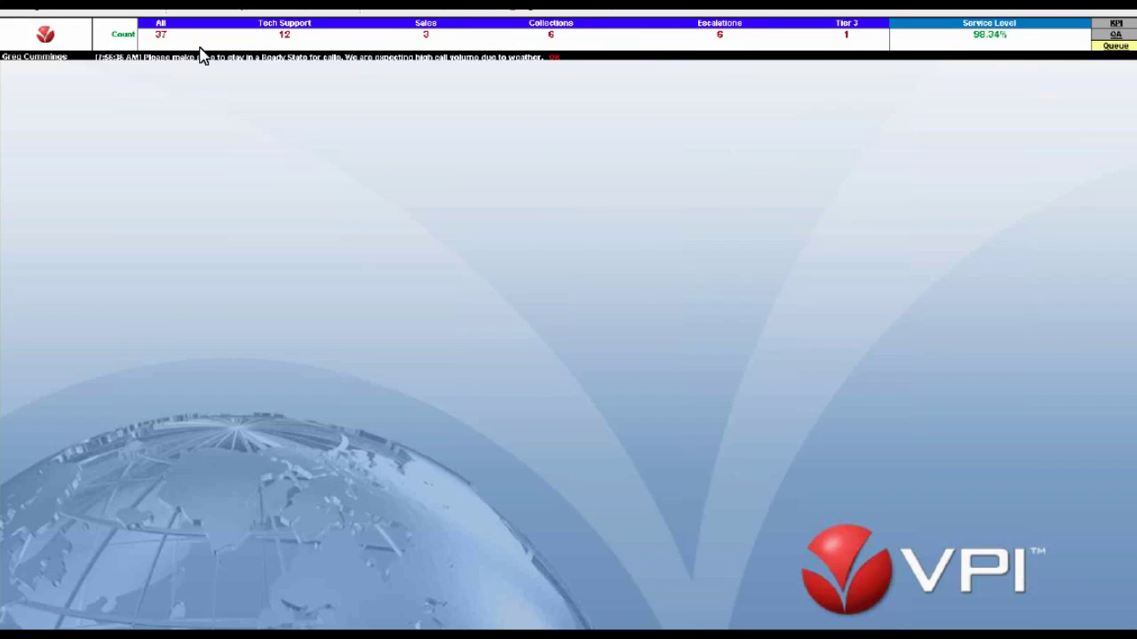
left_click(1116, 34)
left_click(1115, 22)
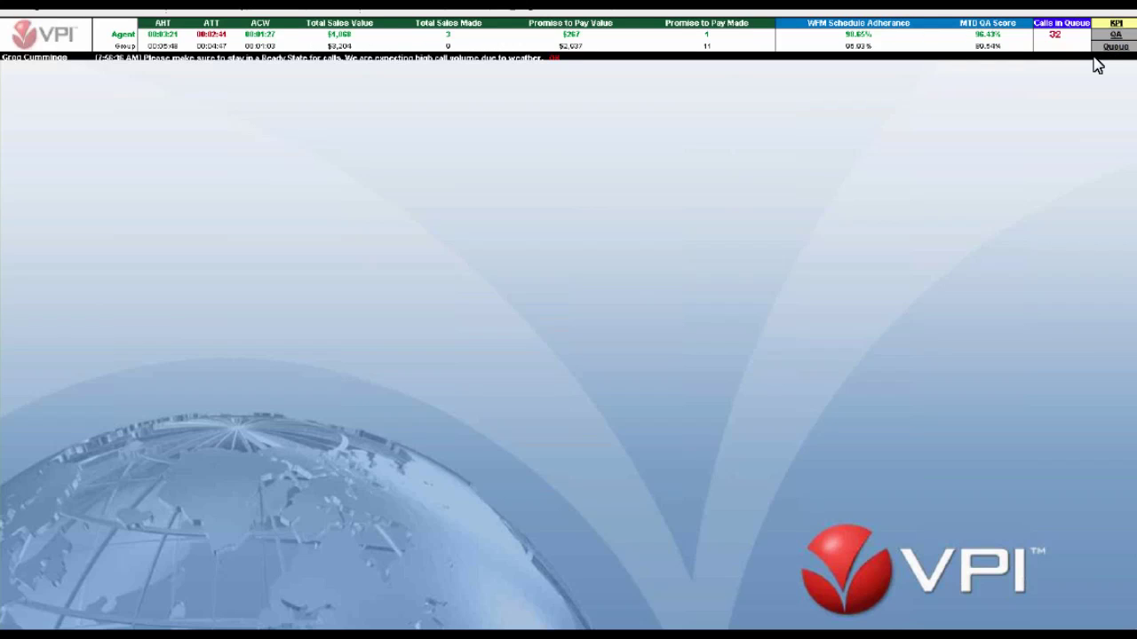
left_click(1110, 35)
left_click(1110, 45)
left_click(1110, 35)
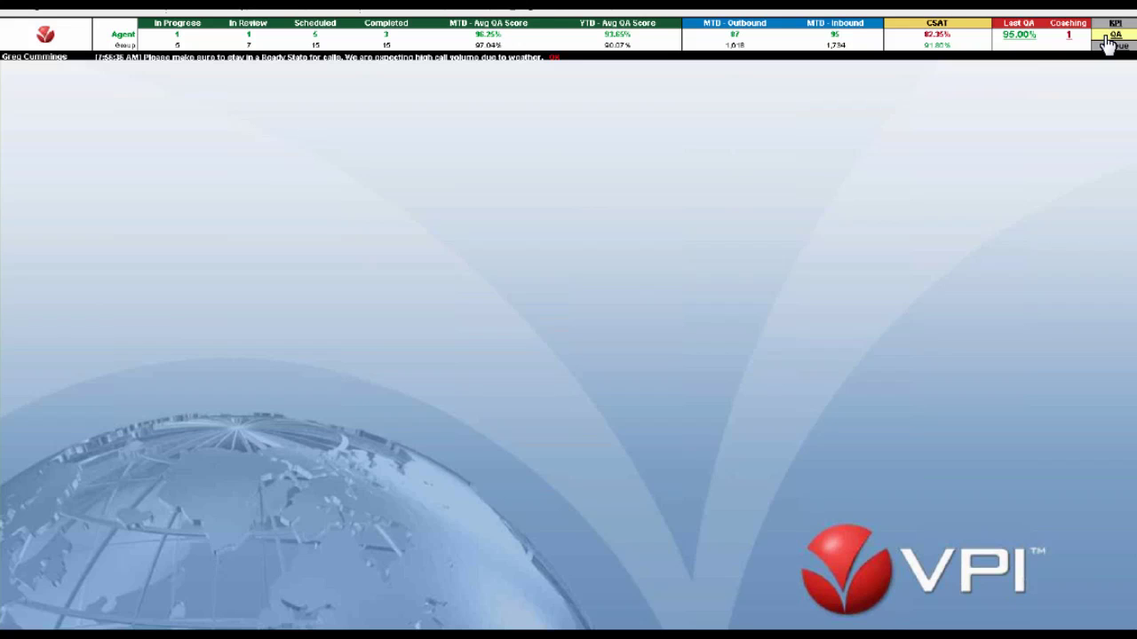
left_click(1112, 24)
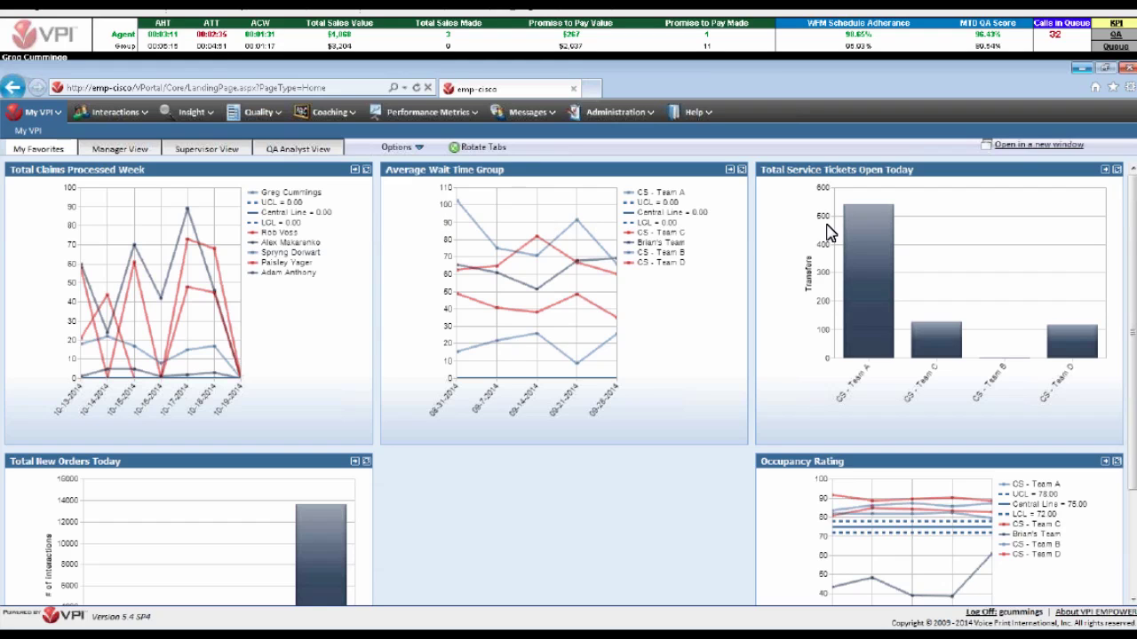
scroll(675, 391, "down", 3)
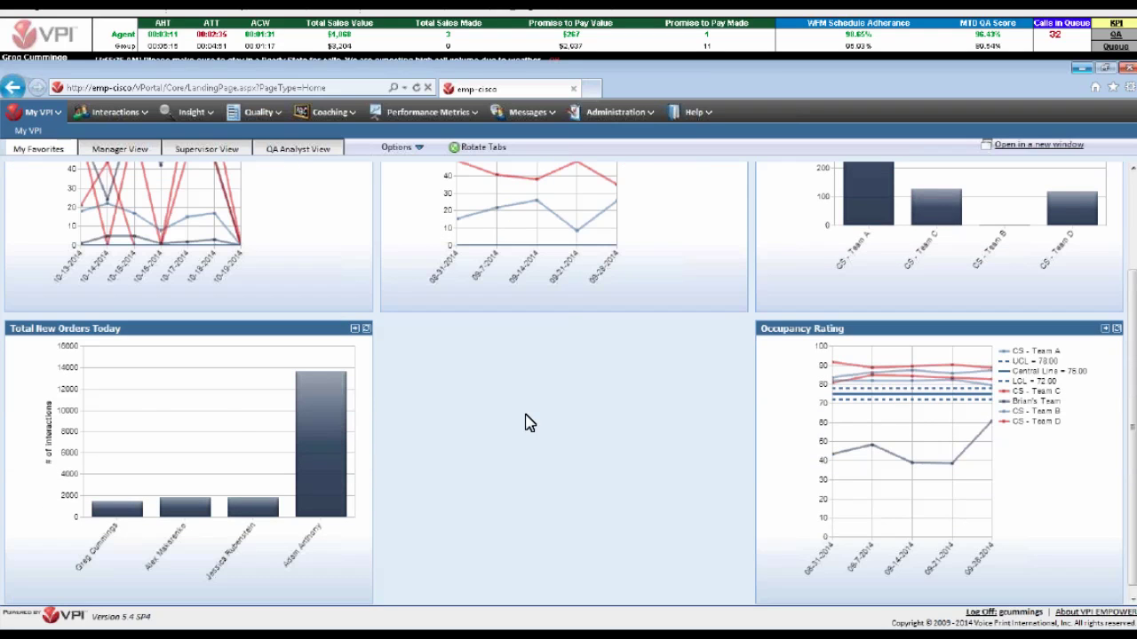
scroll(236, 426, "up", 3)
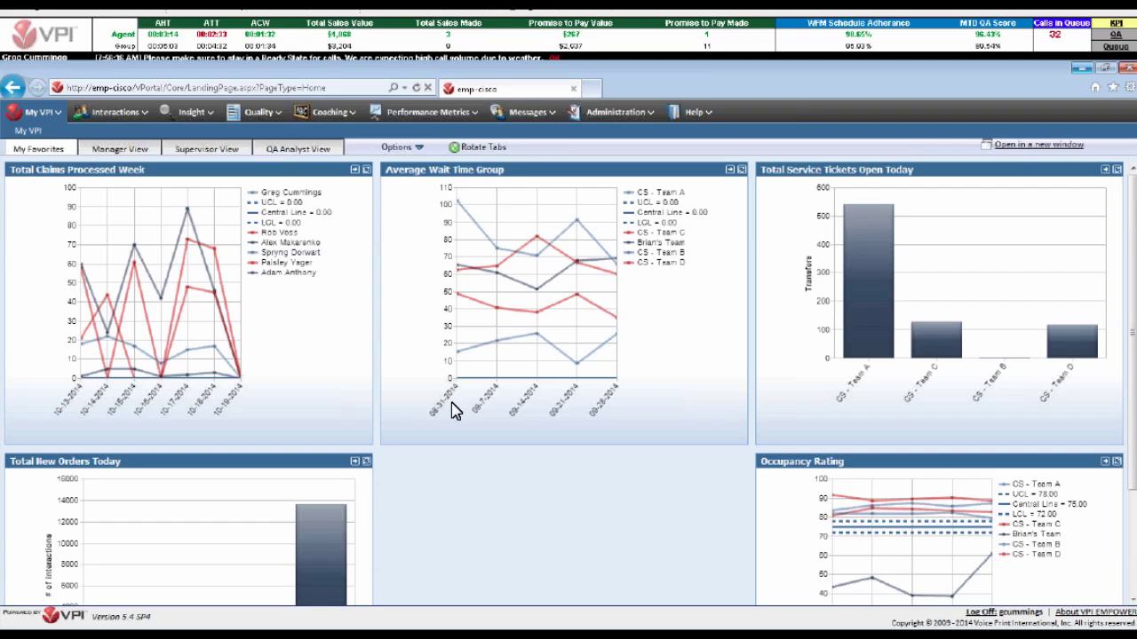
left_click(377, 144)
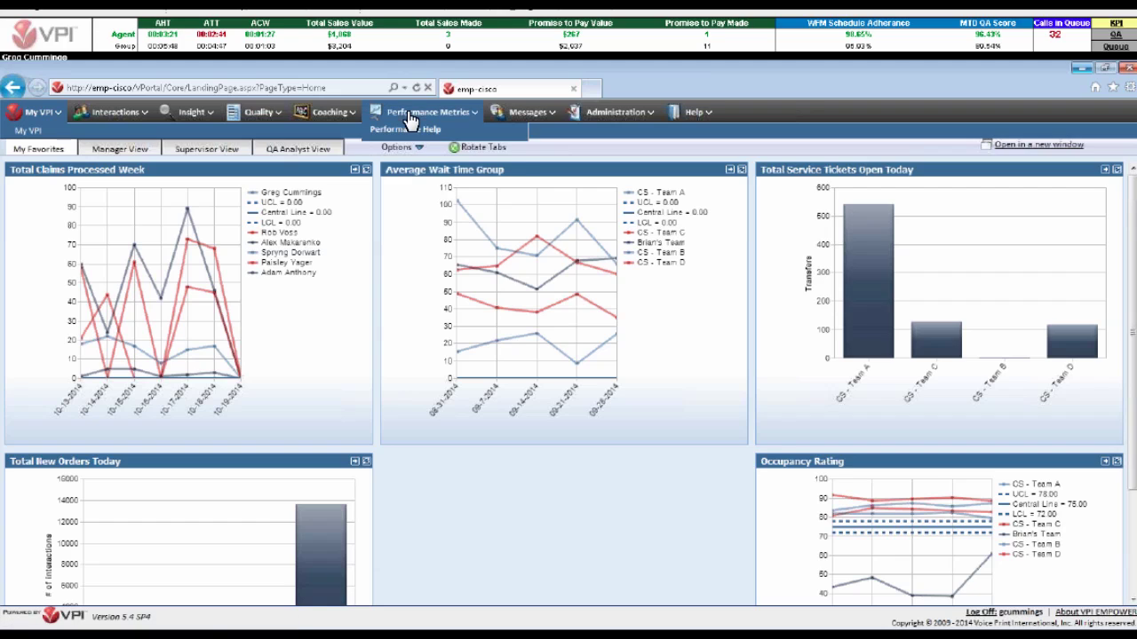
- Open My Metrics from Performance Metrics to see CS - Team A's September 2014 scorecard
mouse_move(409, 115)
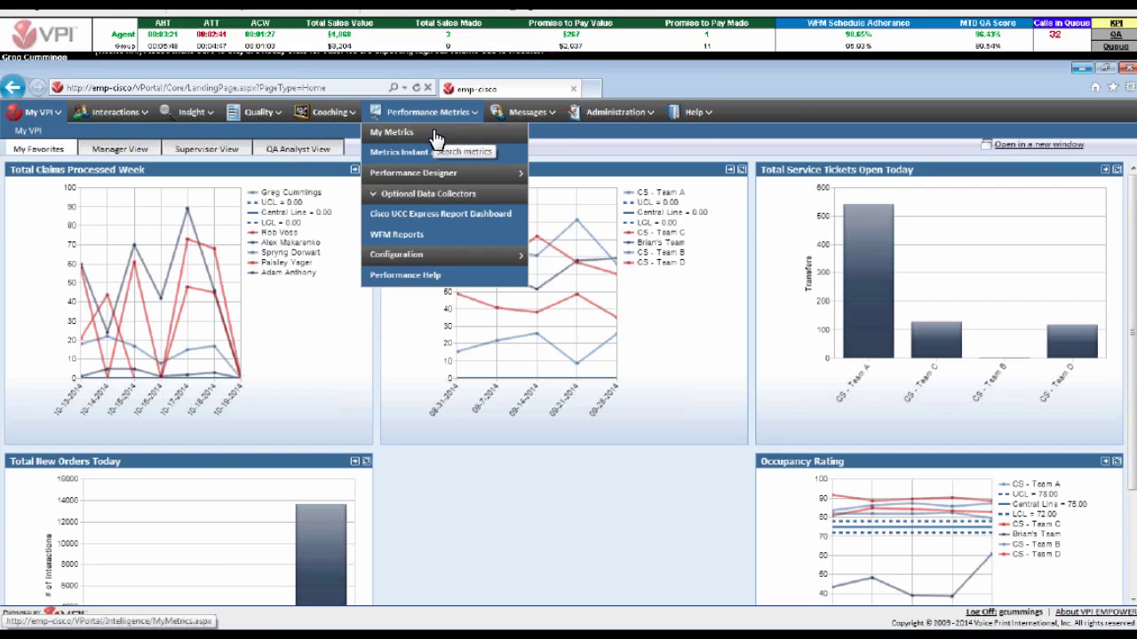
left_click(435, 137)
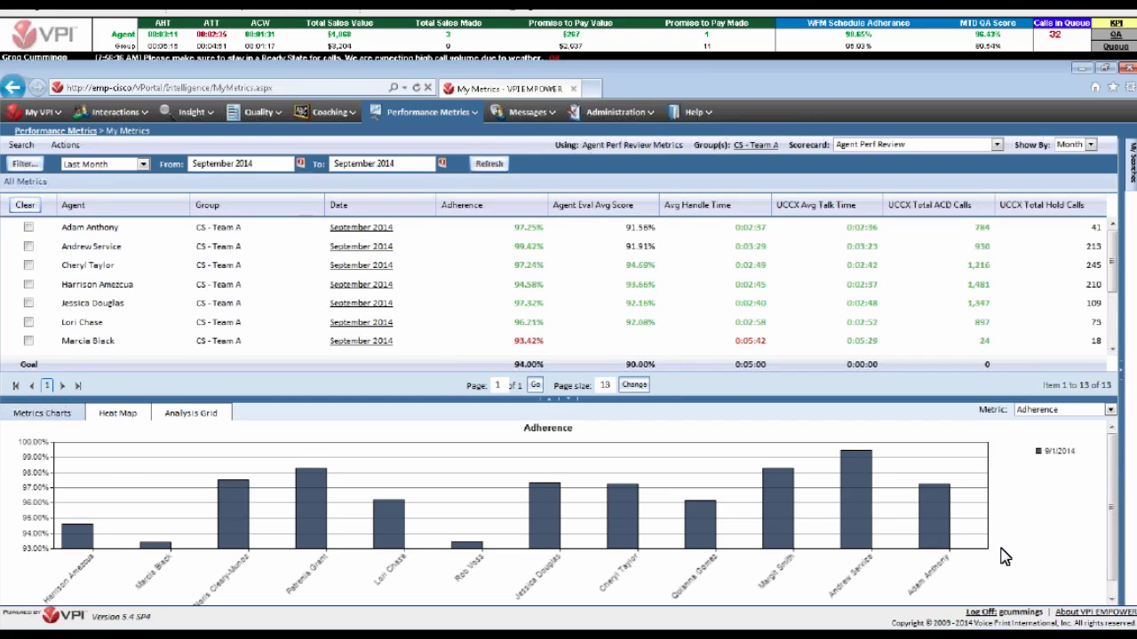
- Chart Avg Handle Time per agent, trying Agent Eval Avg Score first, keeping the Agent Perf Review scorecard
left_click(1061, 409)
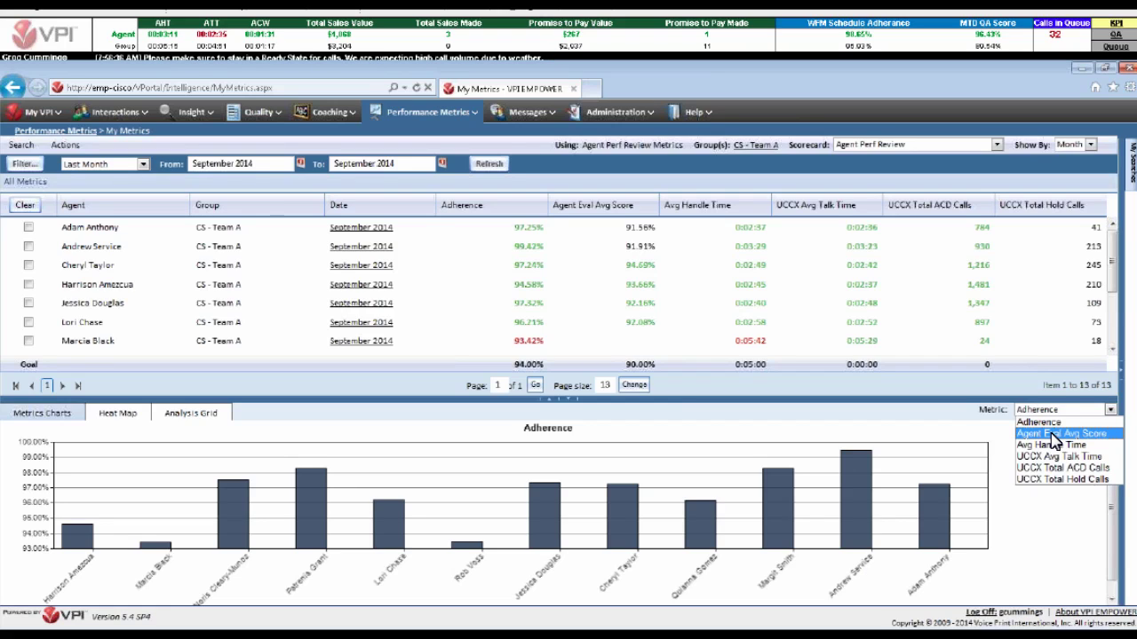
left_click(1051, 433)
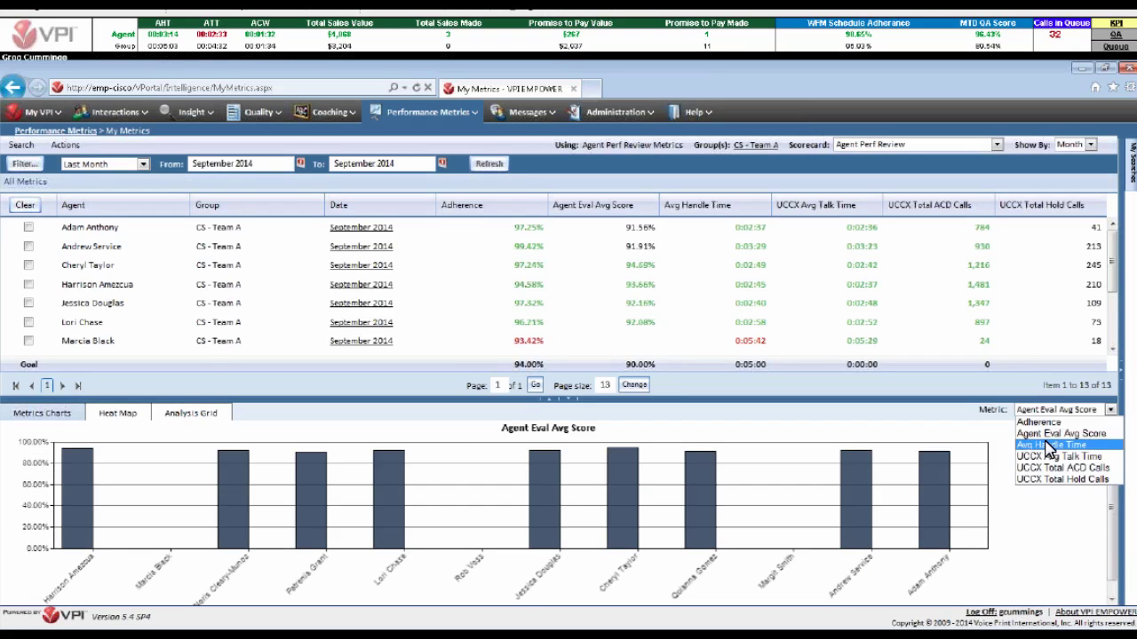
left_click(1047, 444)
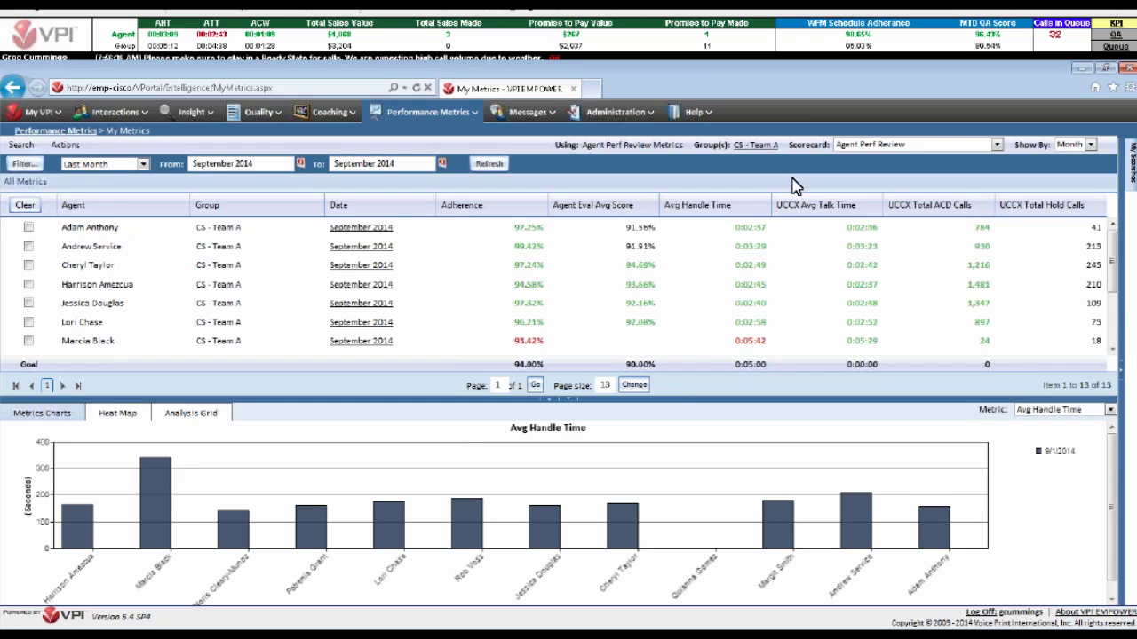
left_click(997, 145)
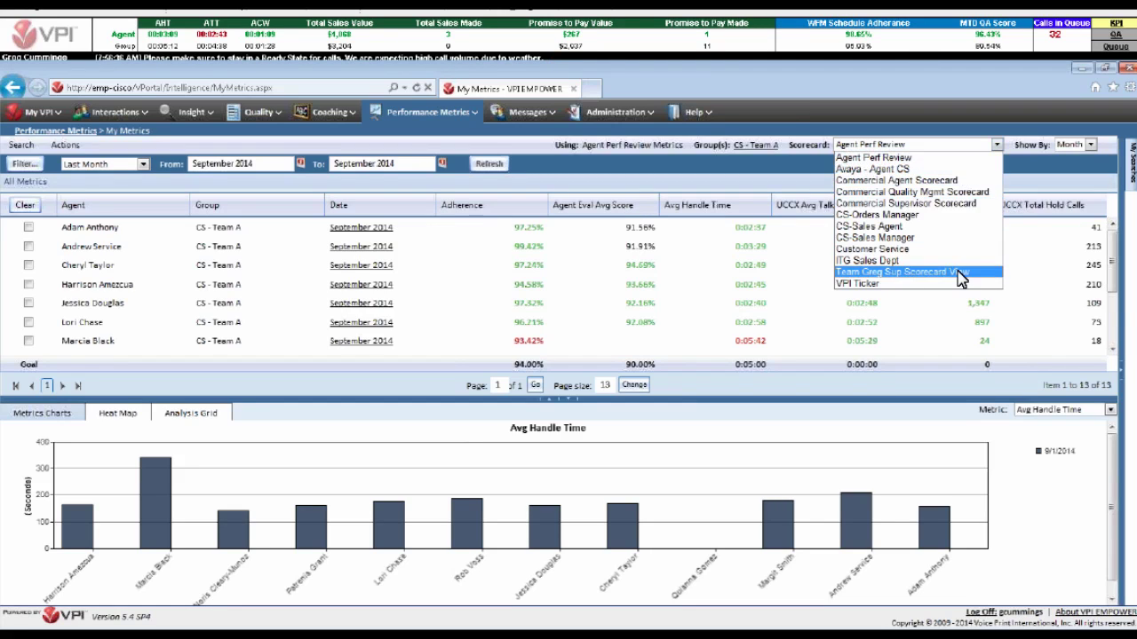
left_click(760, 179)
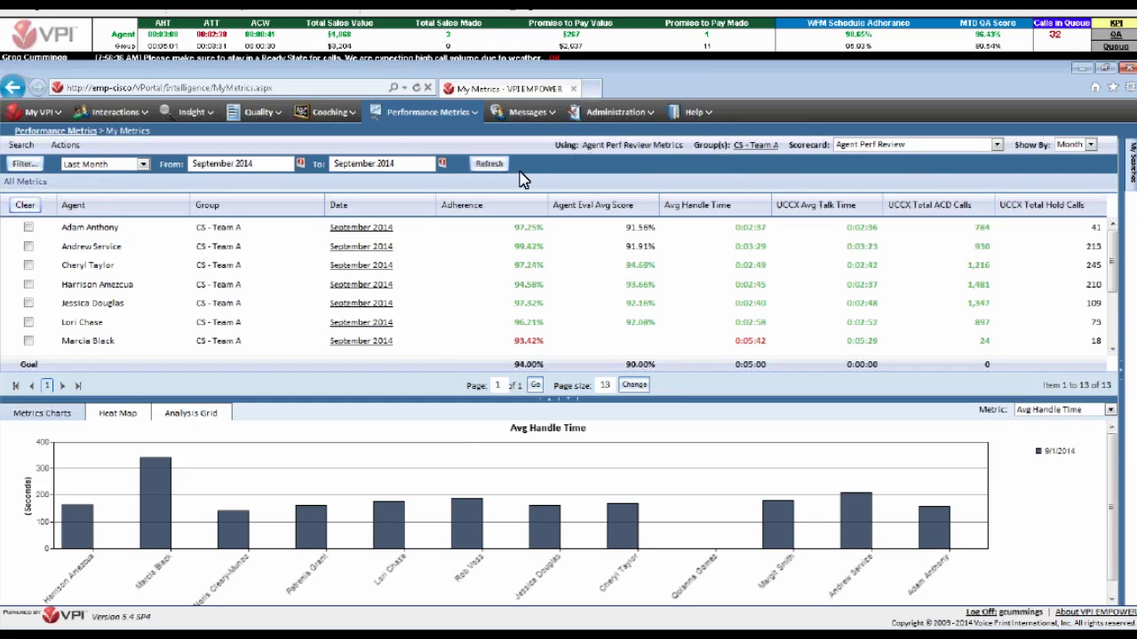
- Open the ACD Call Handling report from the Cisco UCC Express Report Dashboard
left_click(422, 112)
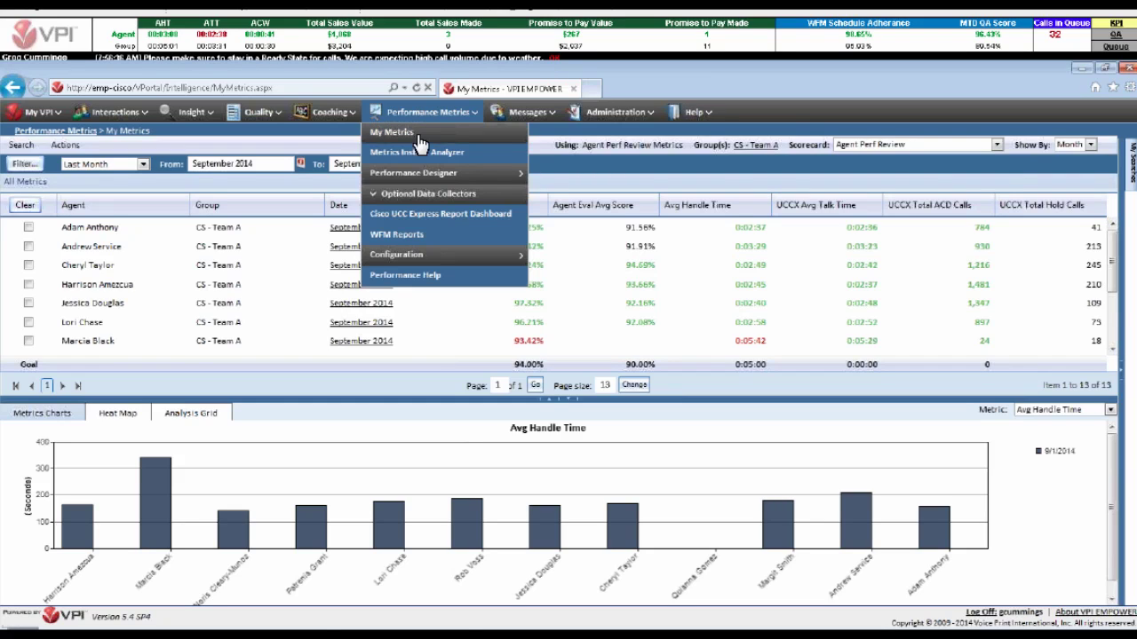
left_click(463, 214)
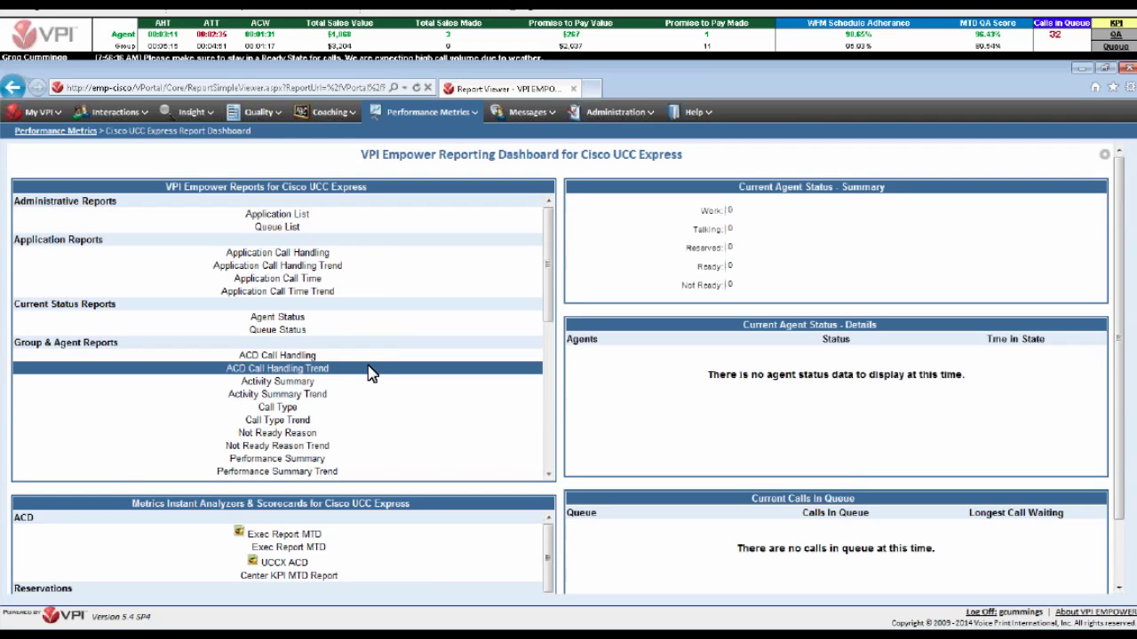
scroll(371, 373, "down", 2)
scroll(367, 373, "down", 4)
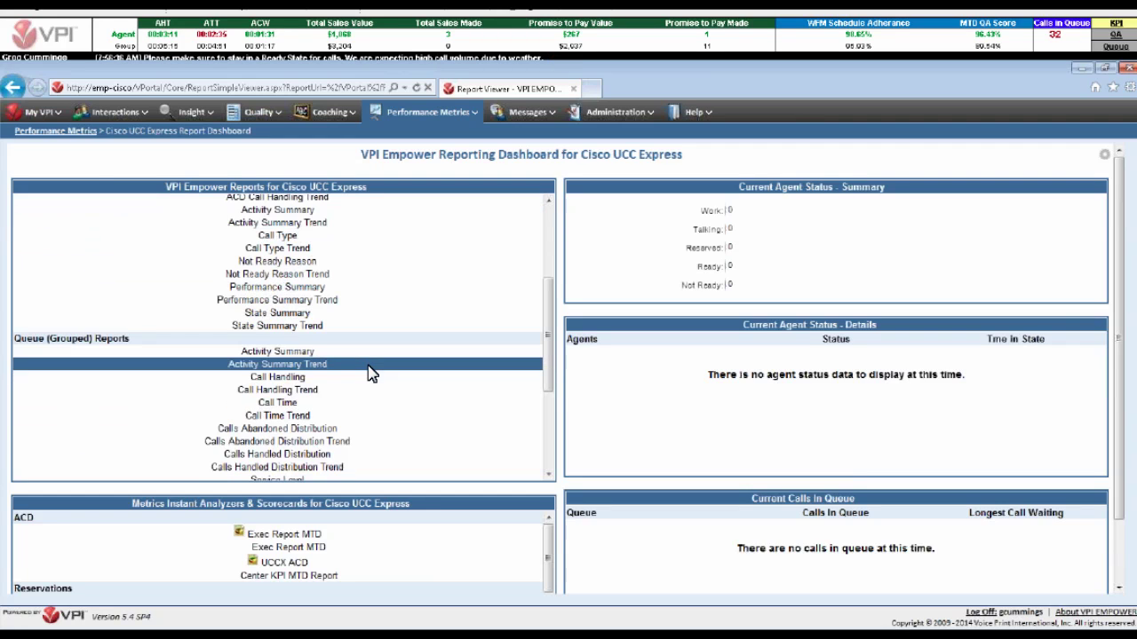
scroll(345, 297, "up", 3)
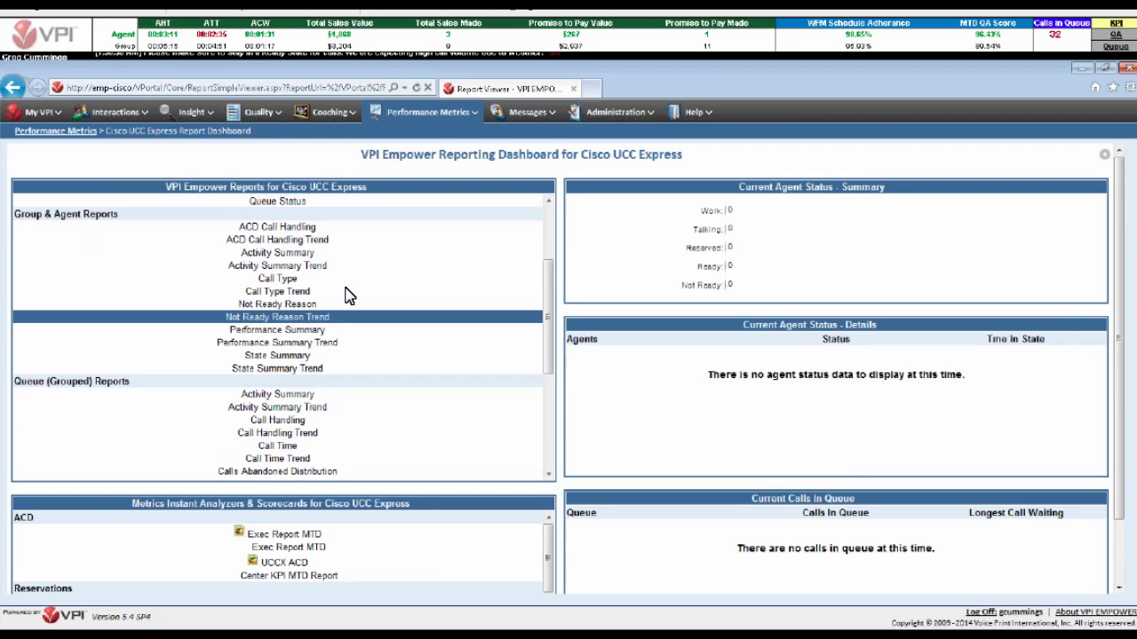
left_click(337, 228)
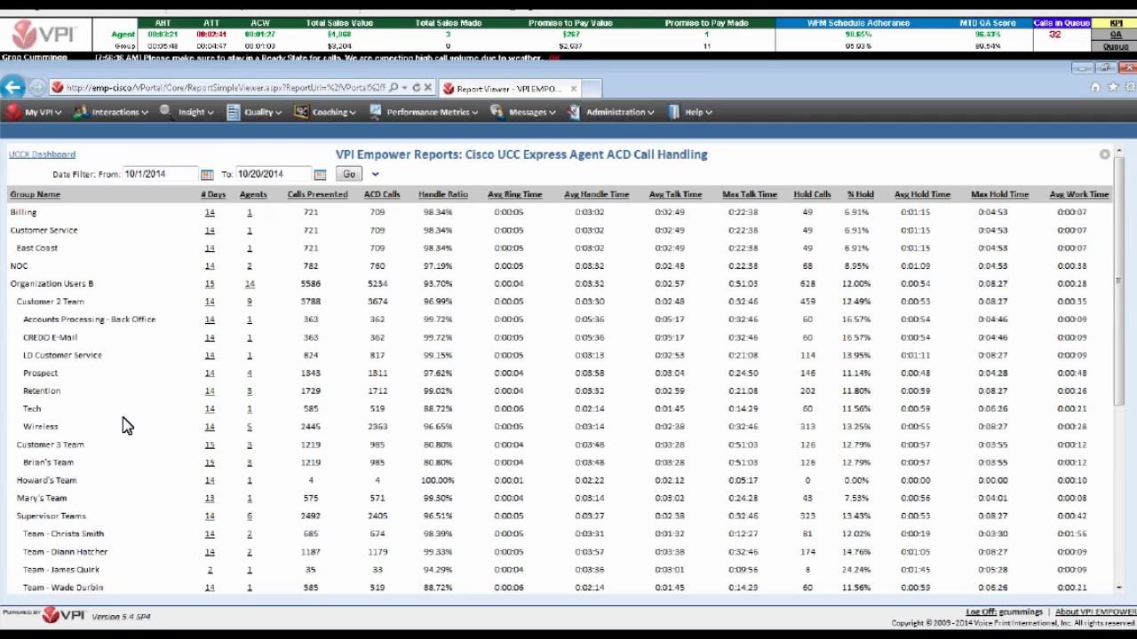
- Drill into the Wireless group's 5 agents and enable Show Chart in the report options
left_click(251, 430)
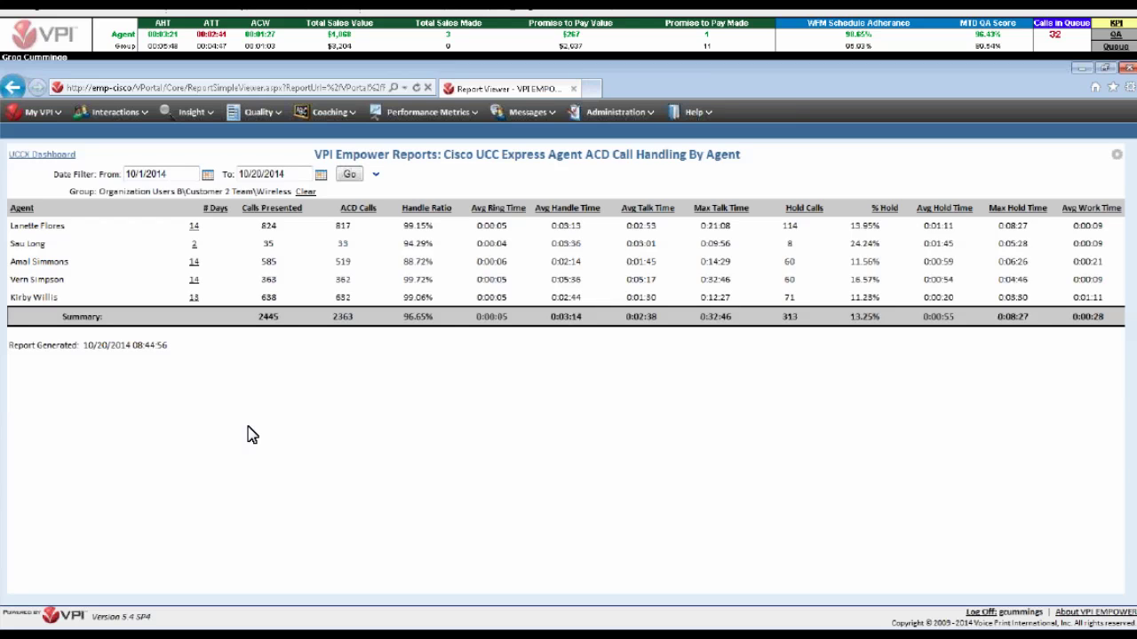
left_click(1117, 157)
left_click(977, 232)
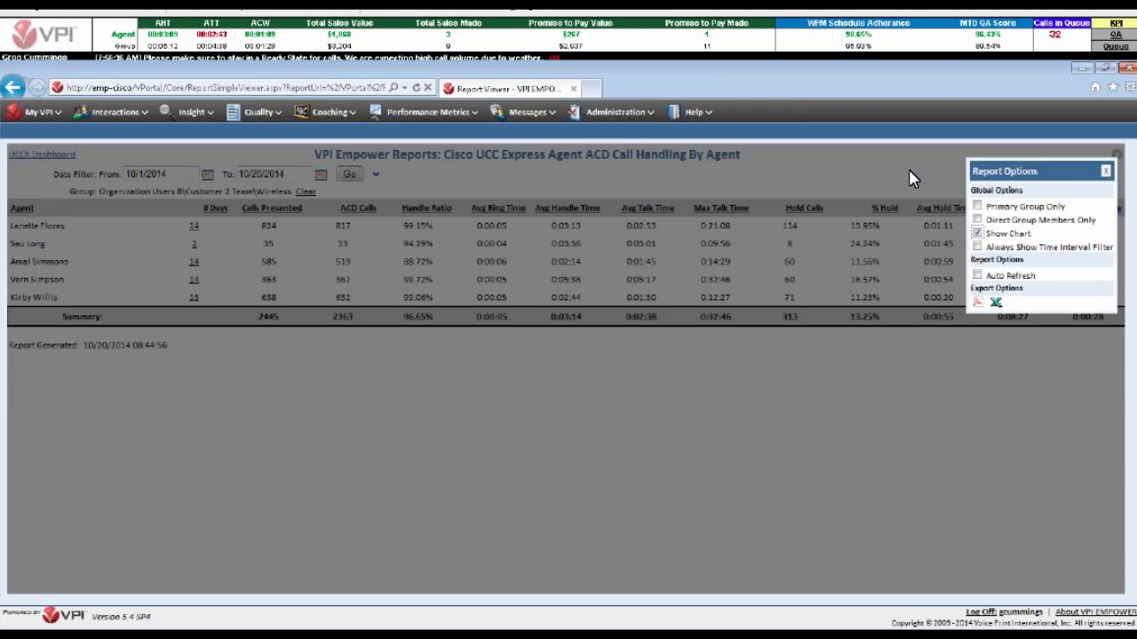
left_click(1105, 171)
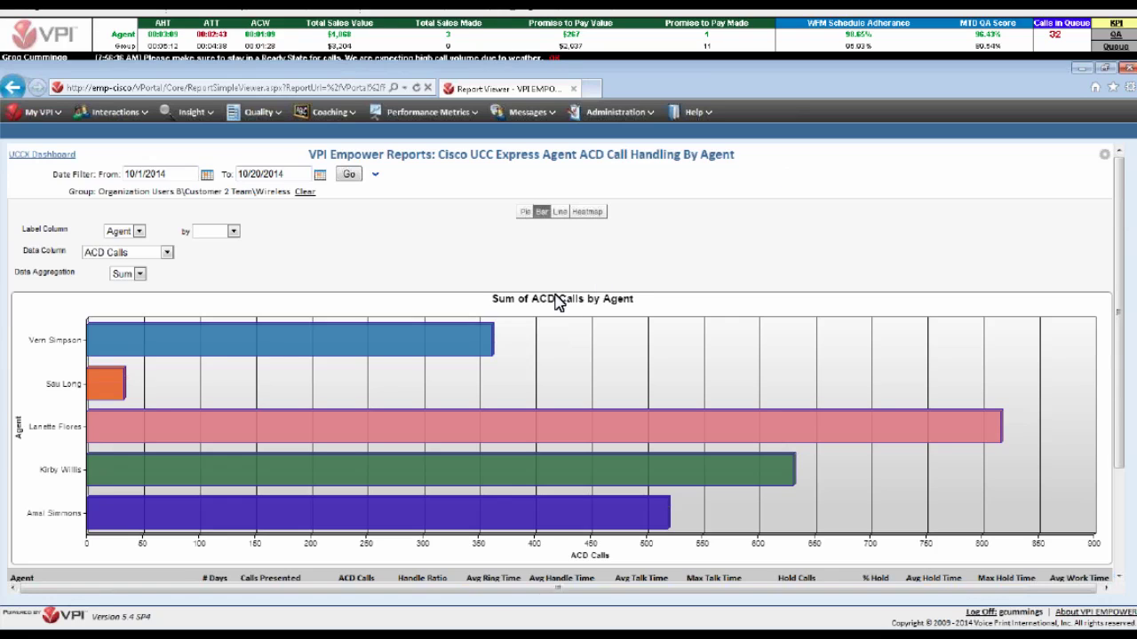
- Review the Sum of ACD Calls by Agent bar chart and the table below it
mouse_move(413, 348)
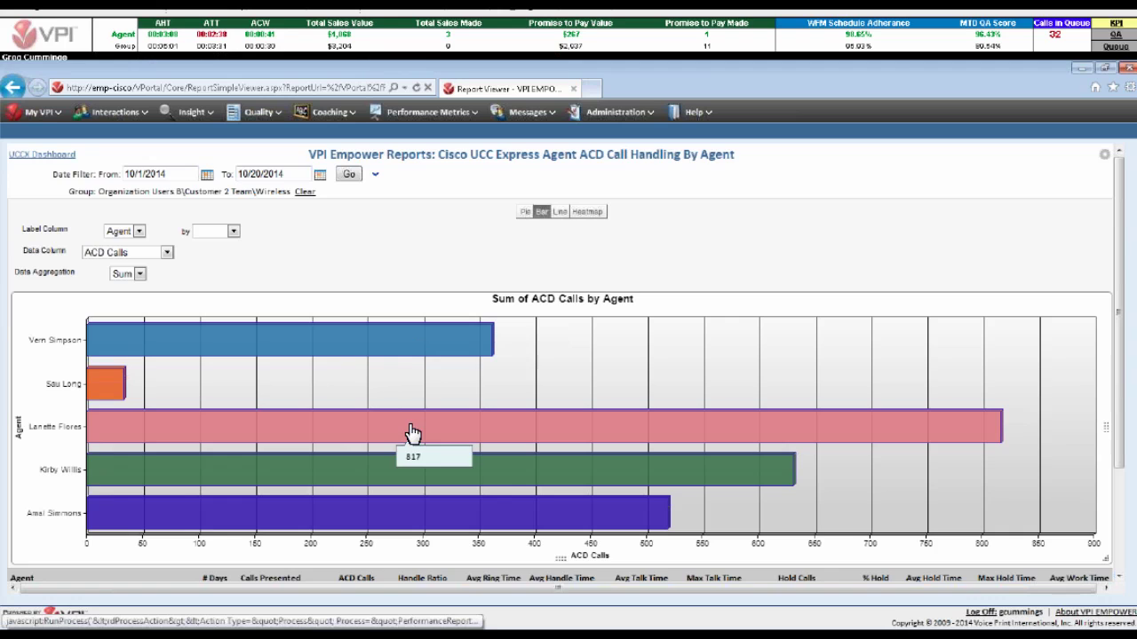
scroll(408, 434, "down", 1)
scroll(409, 434, "down", 3)
scroll(408, 434, "down", 1)
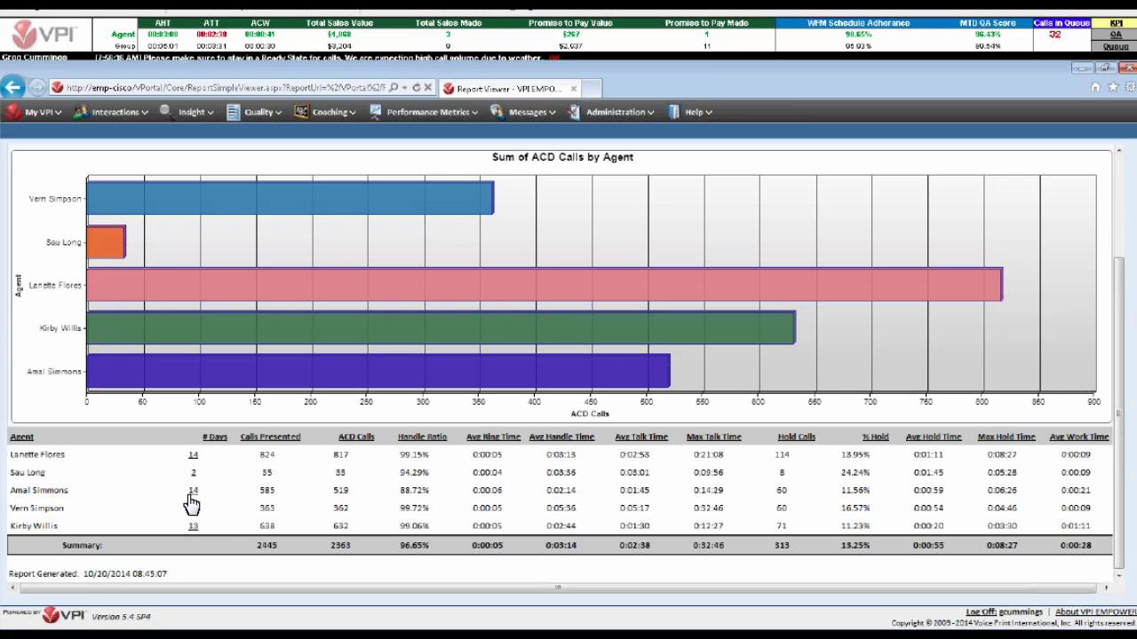
scroll(371, 254, "up", 3)
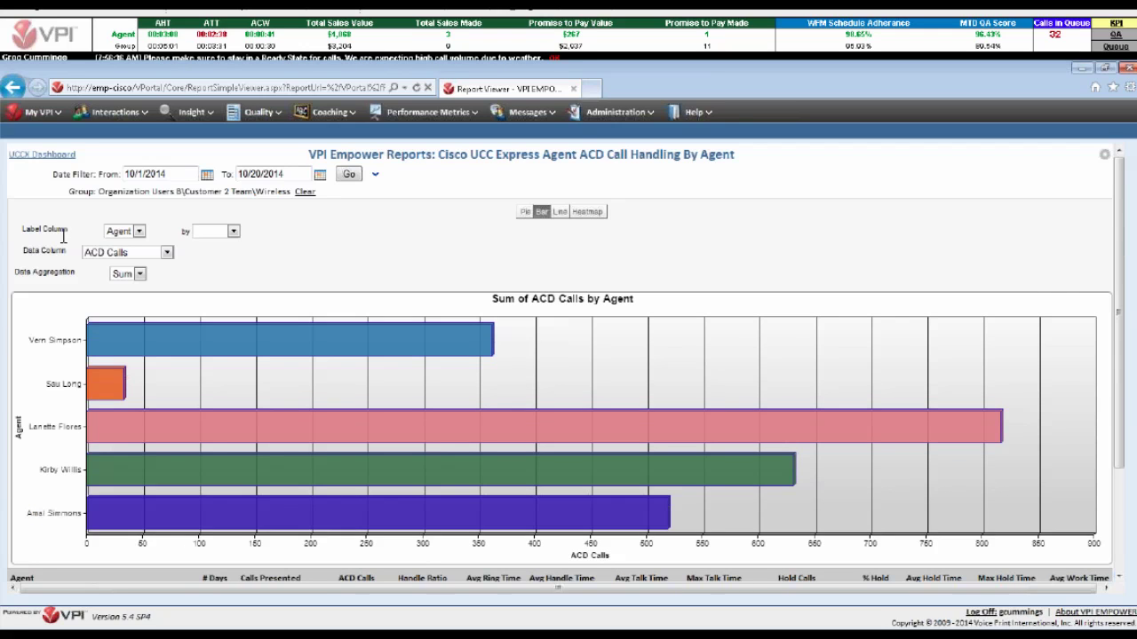
- View the Performance Summary from the UCCX dashboard, then return to My Metrics
left_click(42, 157)
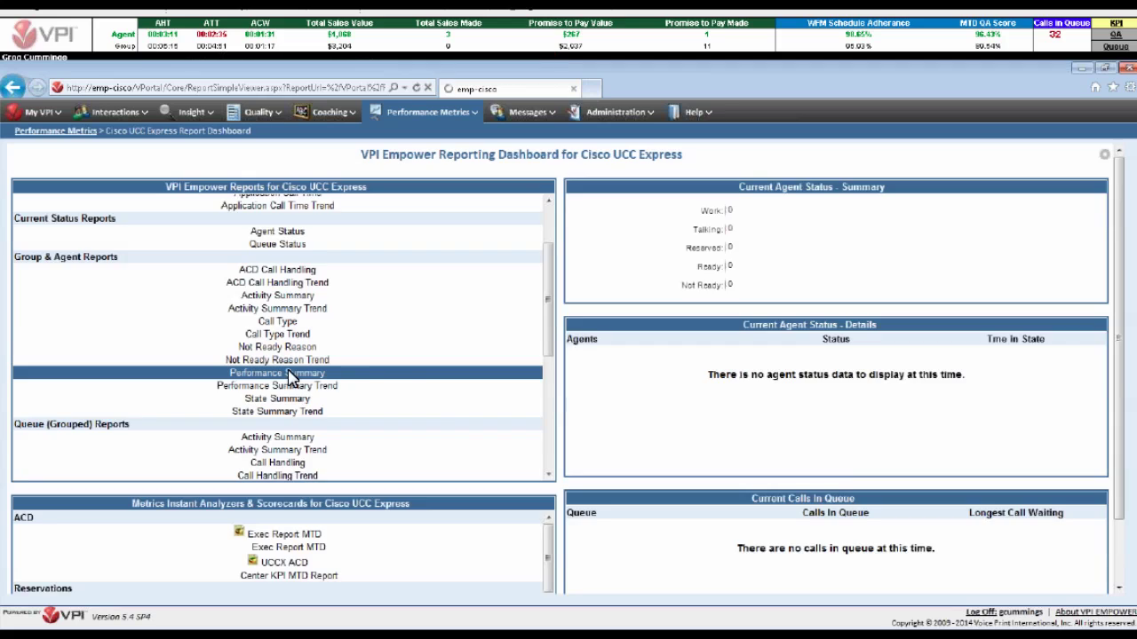
left_click(300, 374)
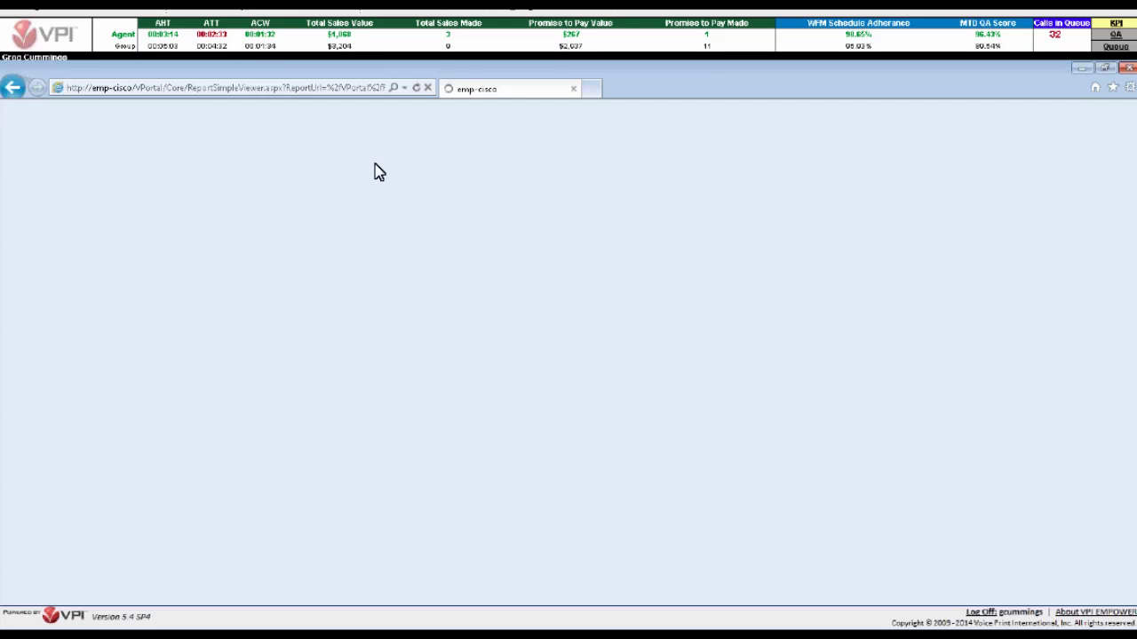
left_click(14, 91)
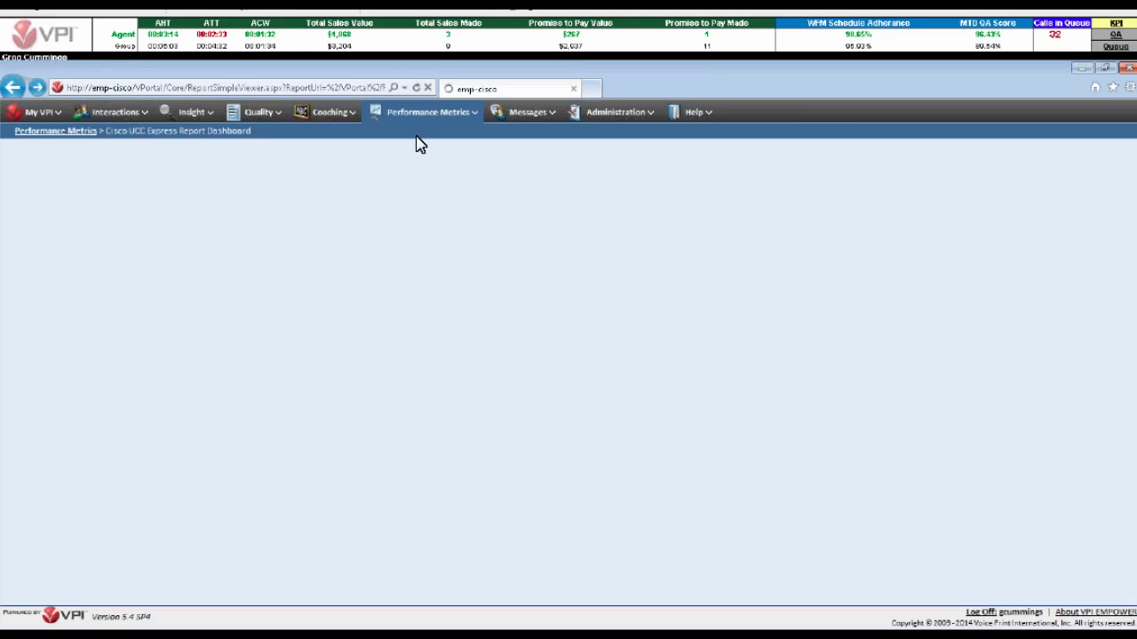
mouse_move(421, 119)
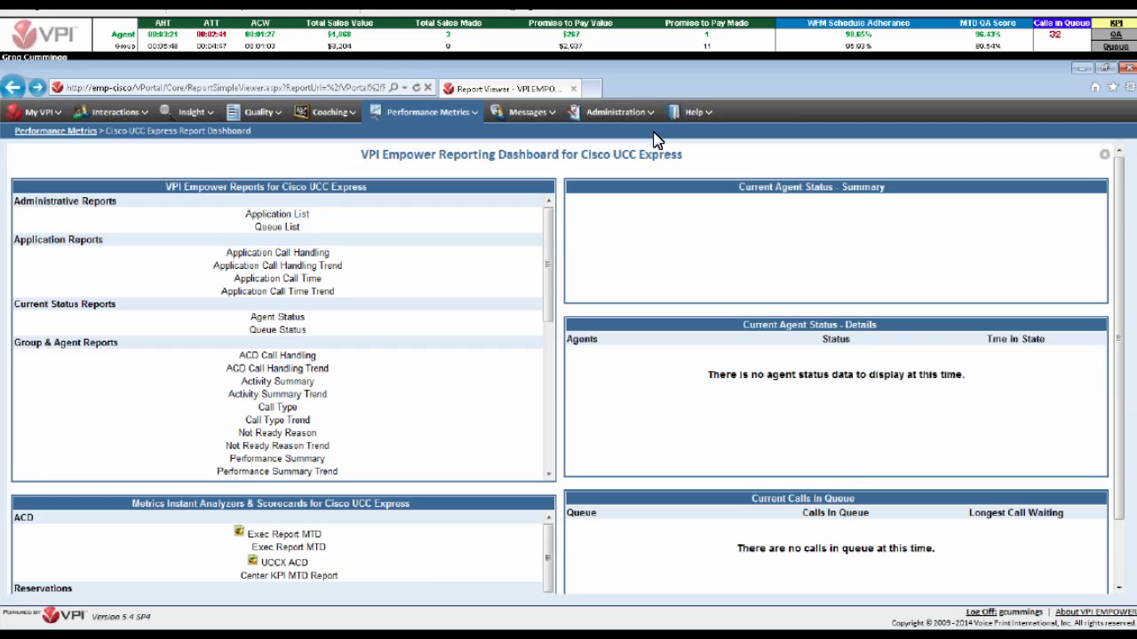
left_click(487, 143)
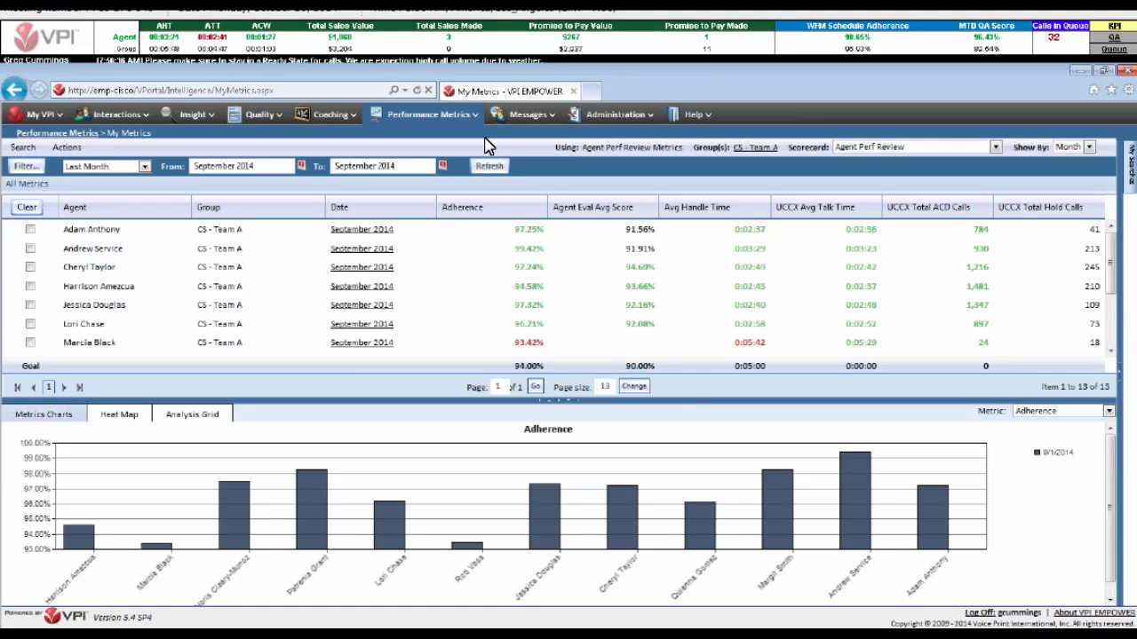
- Show the Performance Metrics areas list from the top navigation bar
left_click(428, 115)
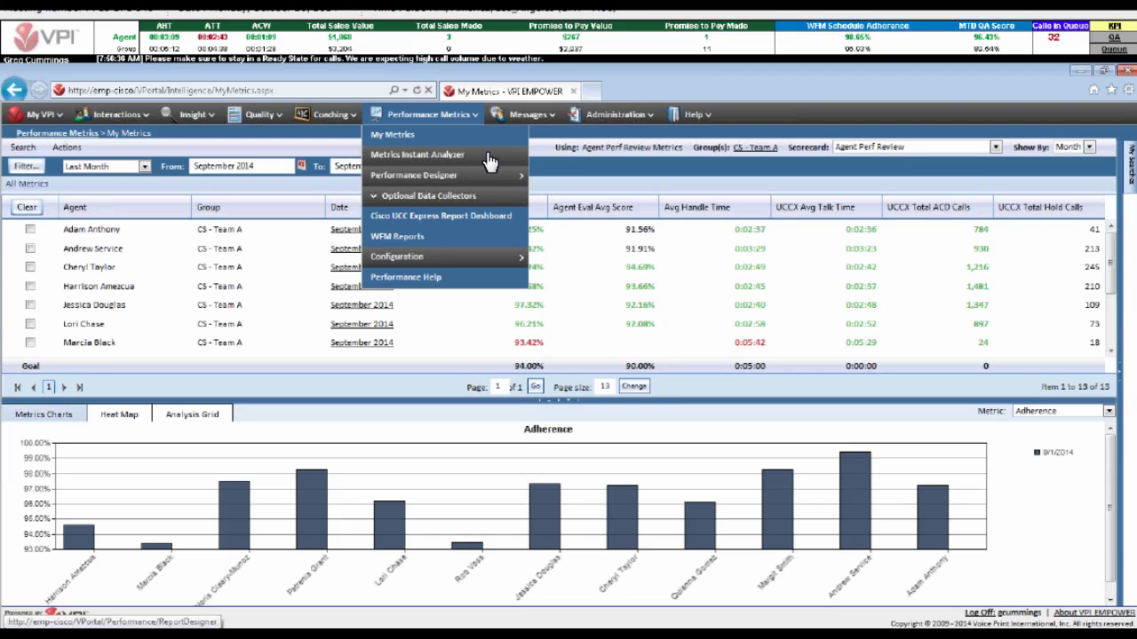
- Open Metrics Instant Analyzer and select Center KPI MTD Report under UCCX ACD
left_click(488, 160)
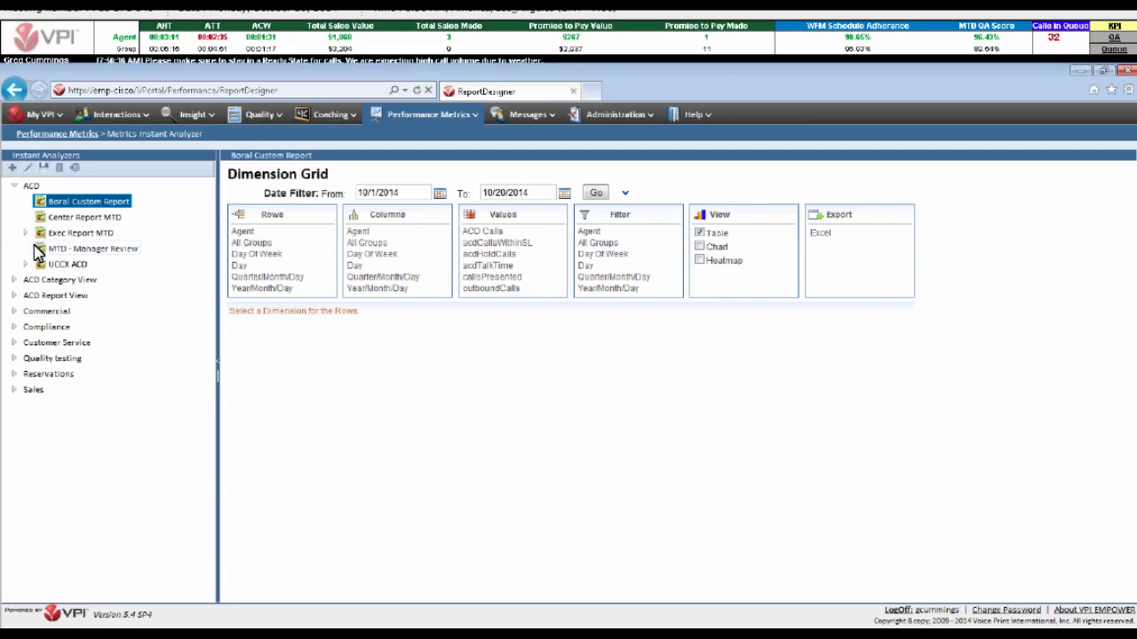
left_click(25, 264)
left_click(89, 279)
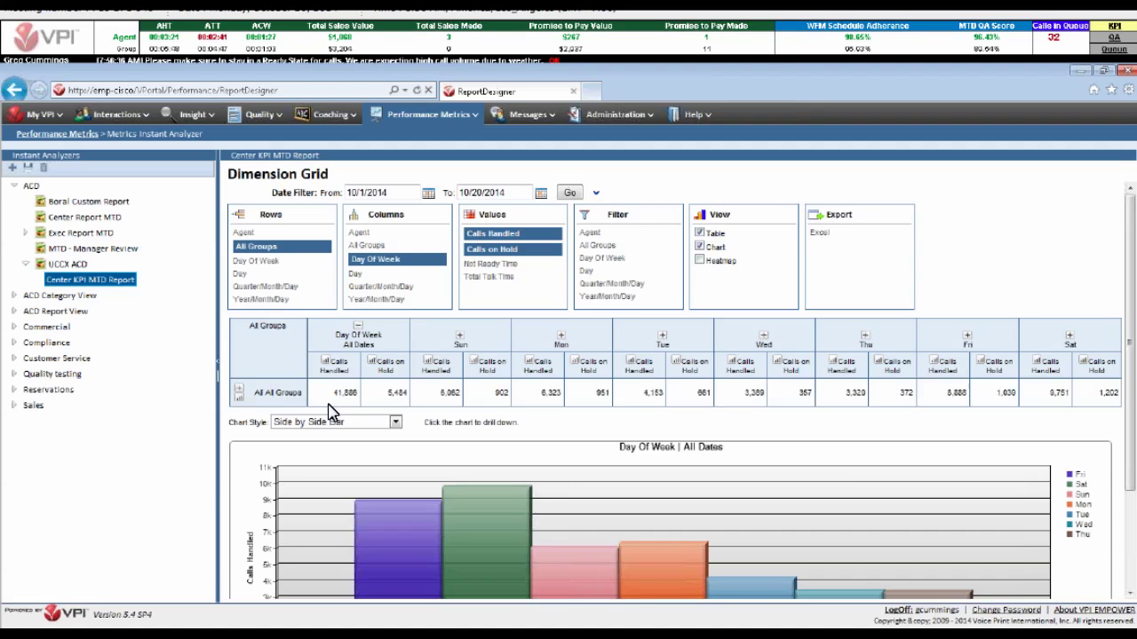
- Break All Groups into team rows, expand CS - Team A's agents, and scroll the grid
left_click(243, 394)
scroll(377, 486, "down", 5)
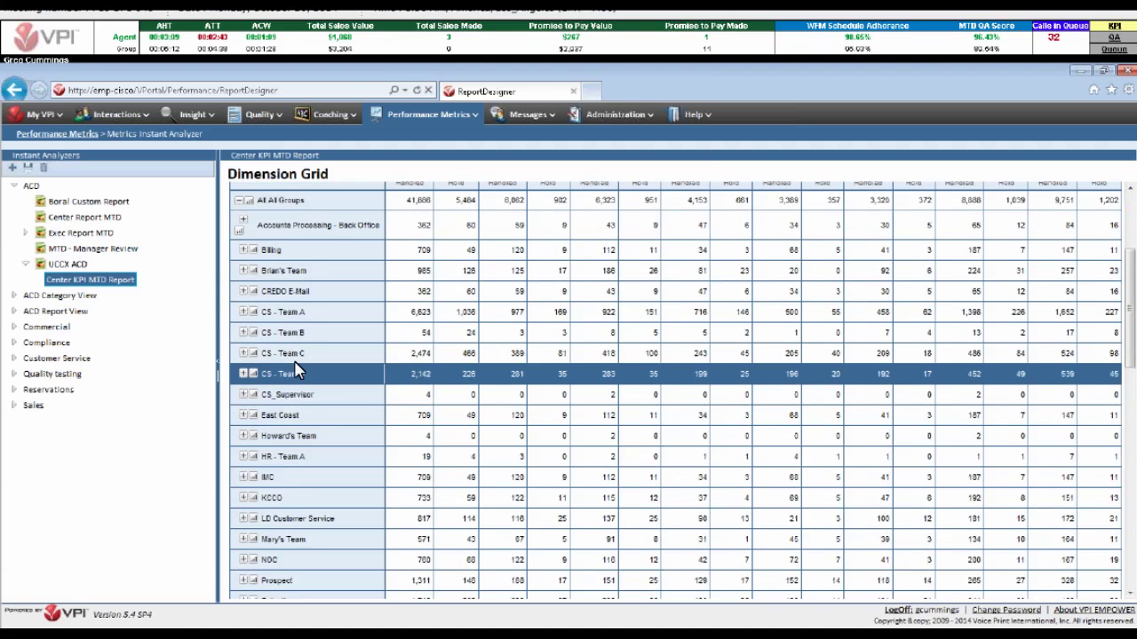
left_click(244, 312)
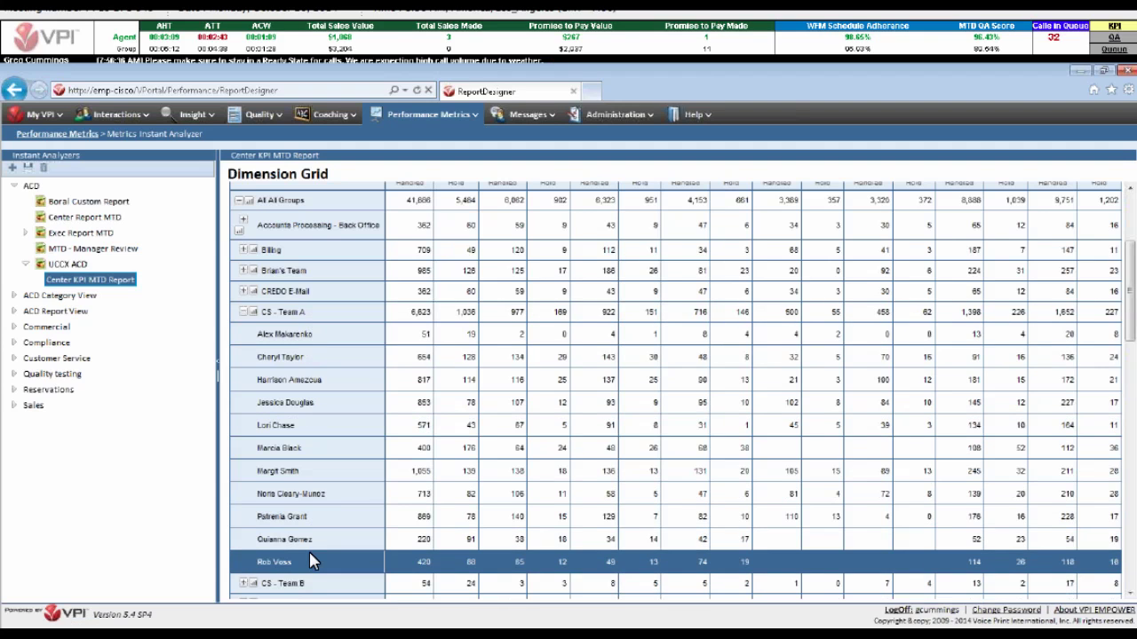
scroll(307, 439, "up", 2)
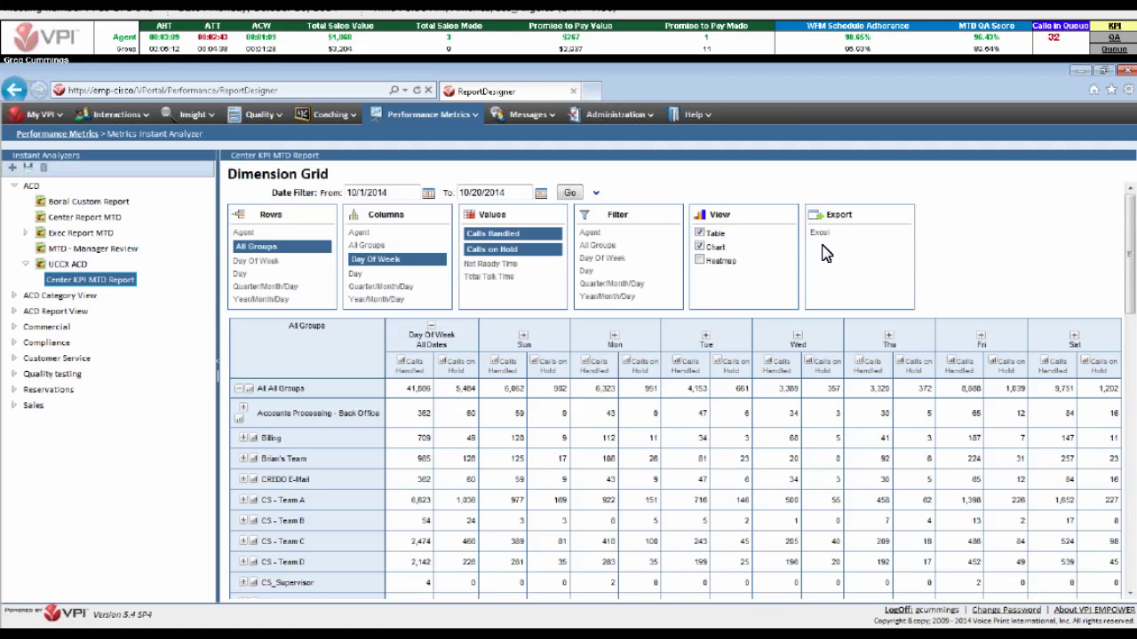
scroll(919, 360, "down", 3)
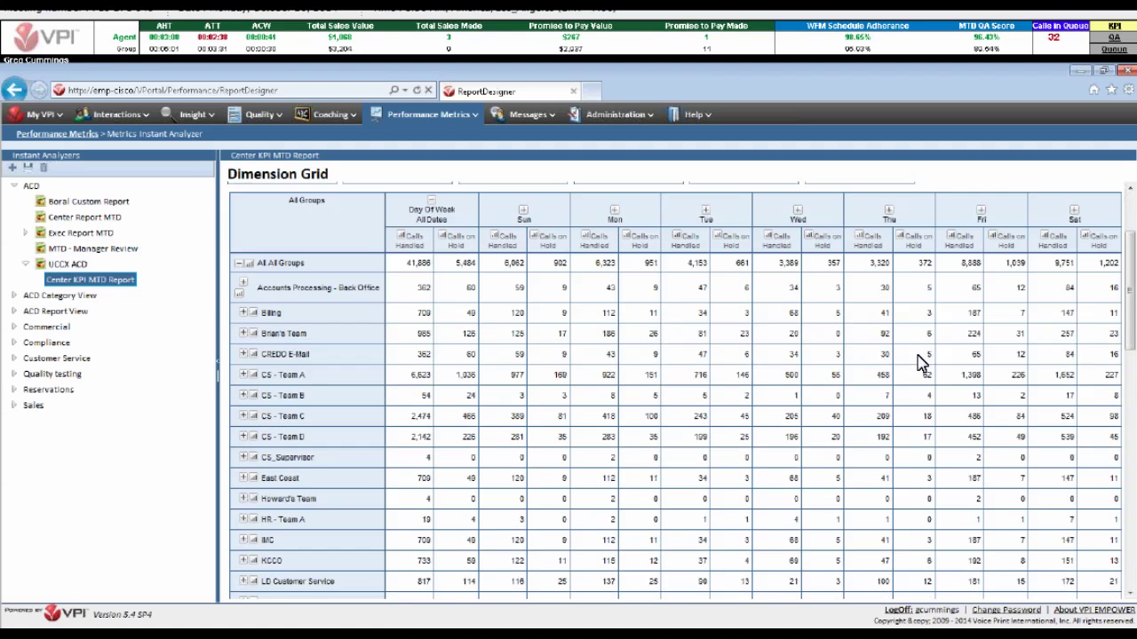
scroll(919, 359, "down", 7)
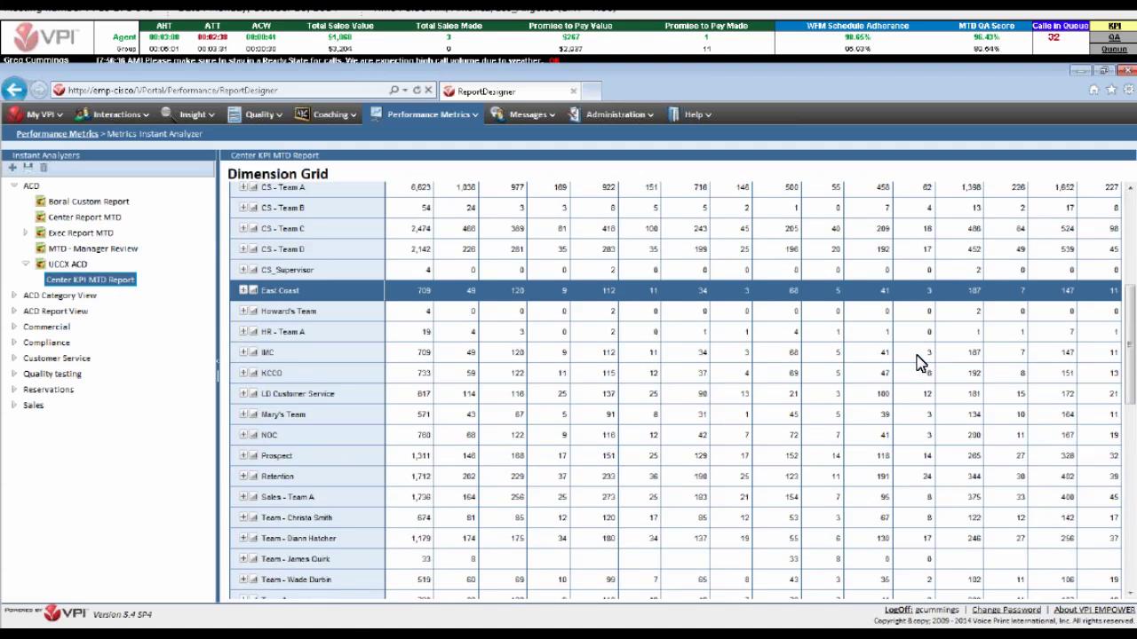
scroll(919, 364, "down", 7)
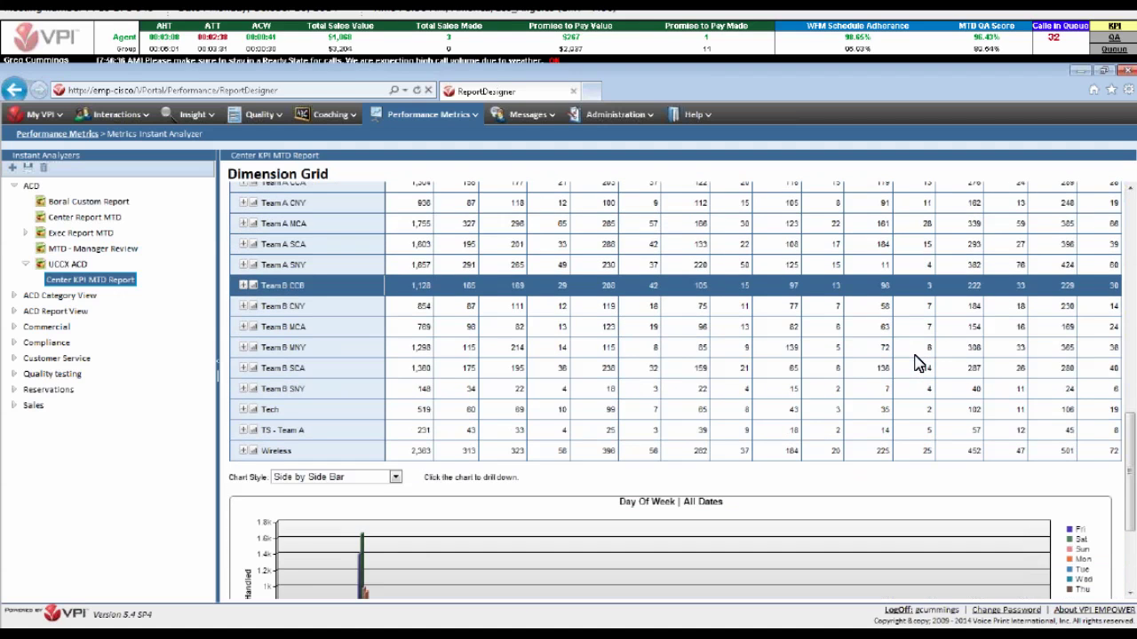
scroll(920, 364, "down", 5)
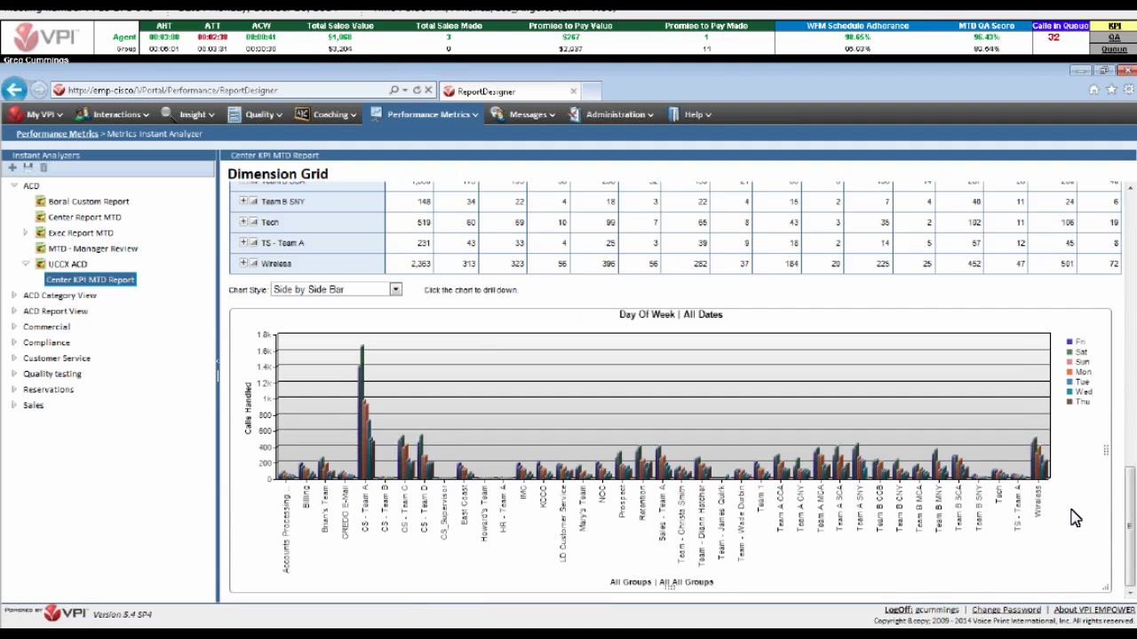
left_click_drag(1131, 520, 1121, 507)
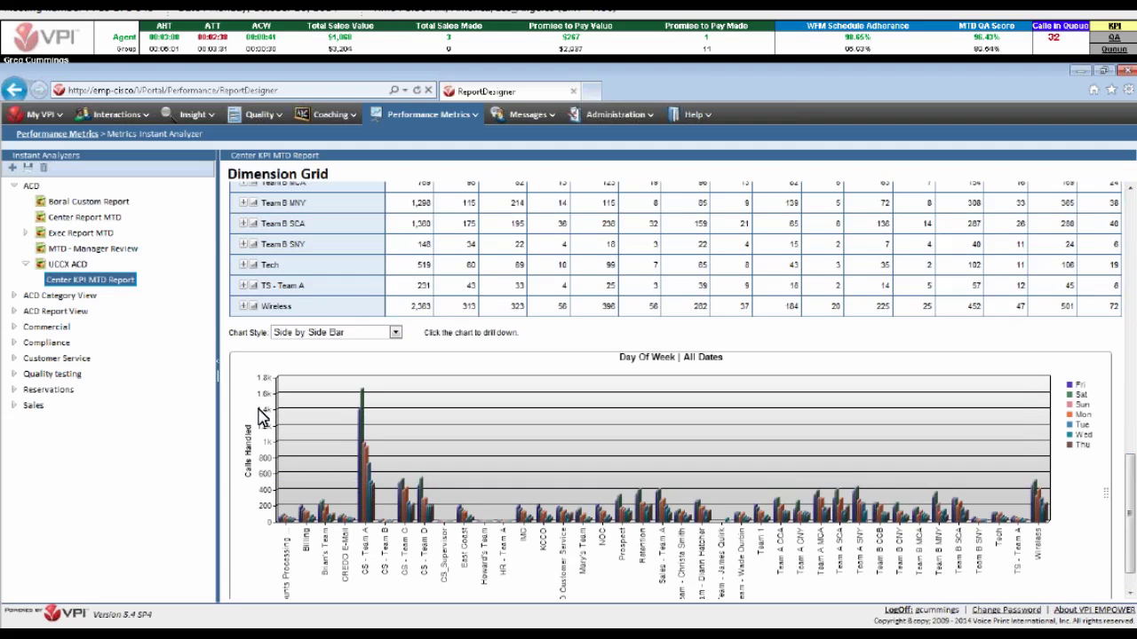
mouse_move(367, 526)
scroll(1130, 515, "up", 10)
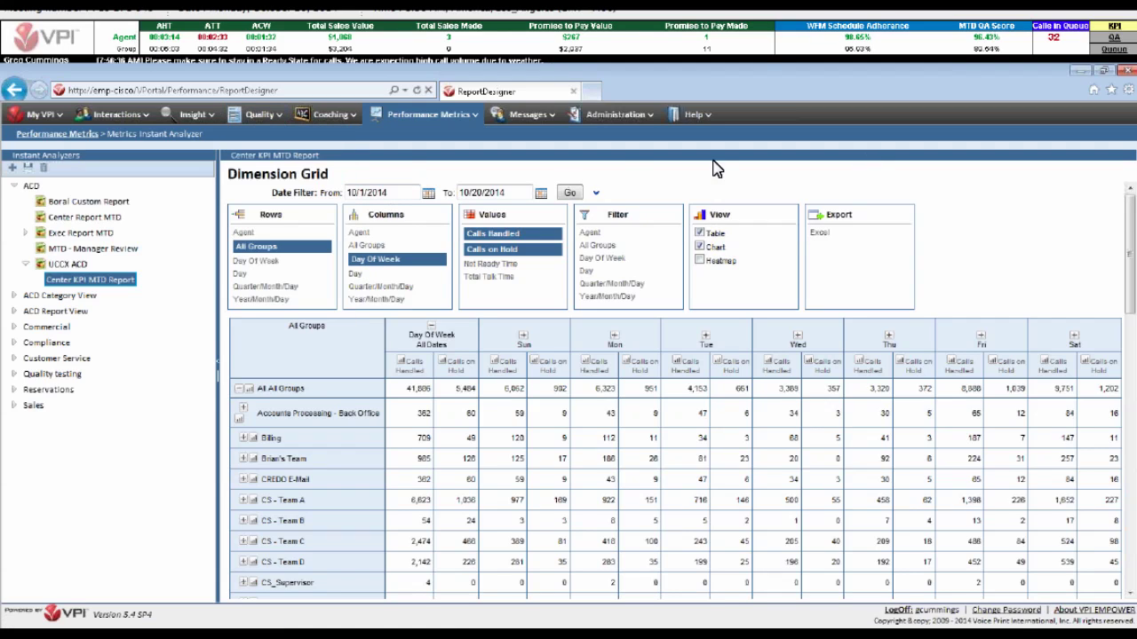
- Open the Scorecard Designer from Performance Metrics > Performance Designer
mouse_move(410, 124)
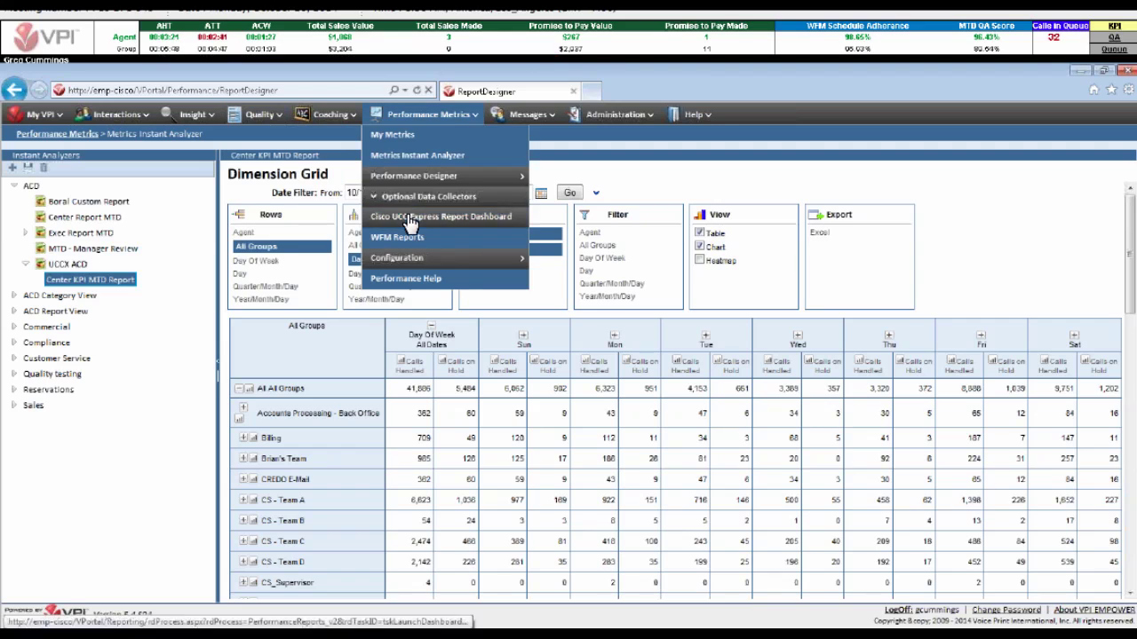
left_click(484, 160)
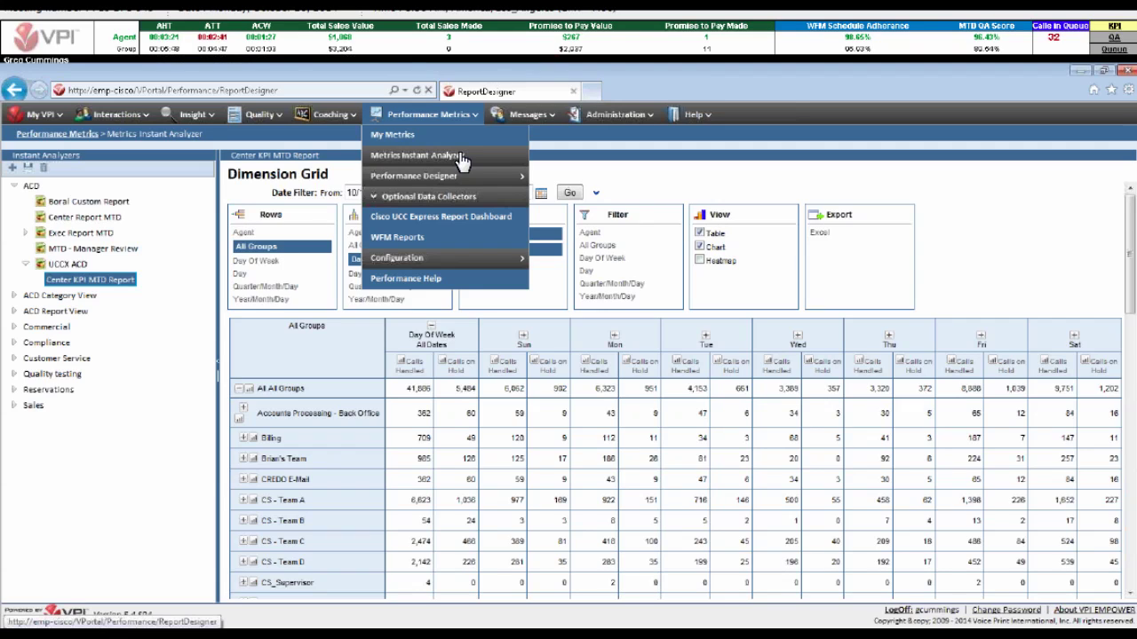
mouse_move(457, 179)
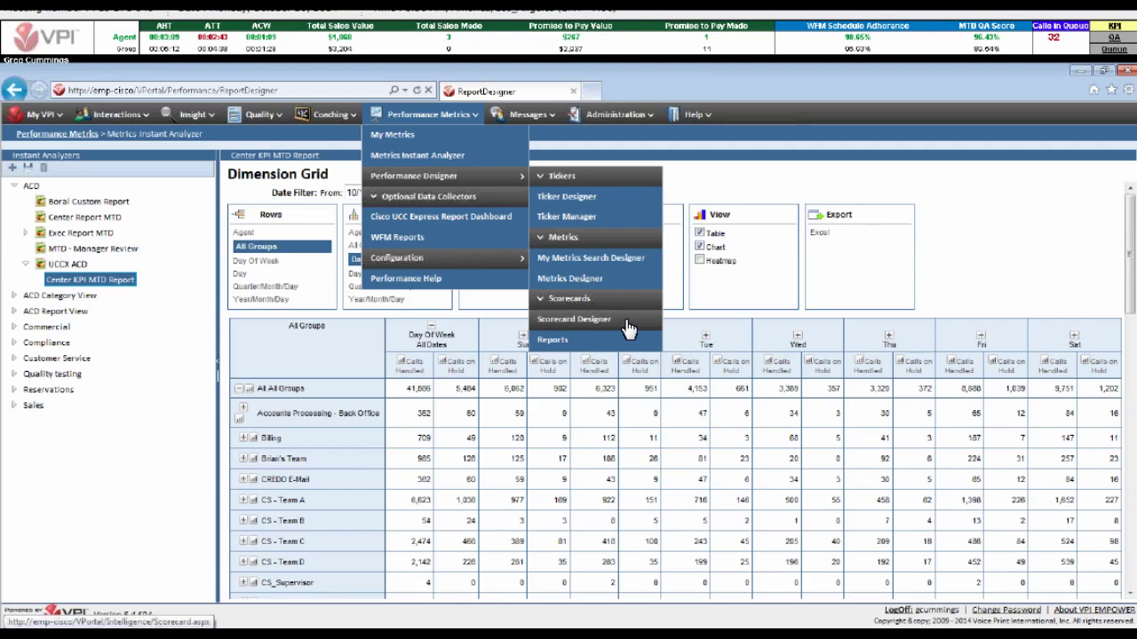
left_click(628, 325)
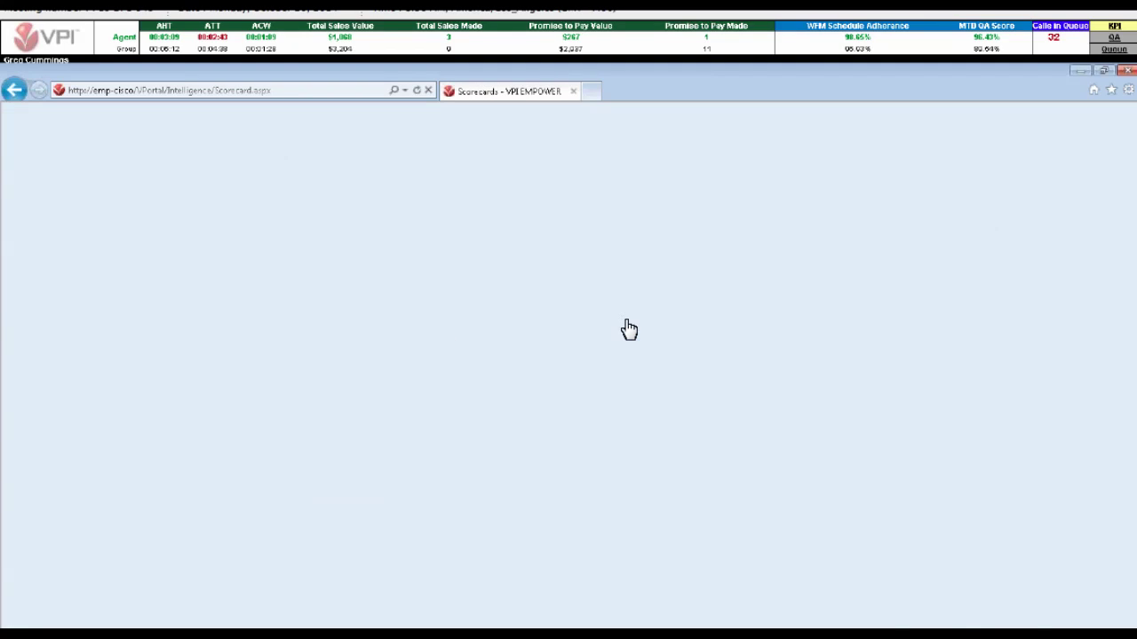
- Create a new scorecard, complete its name with 's Team', and browse the Metrics checklist
left_click(17, 161)
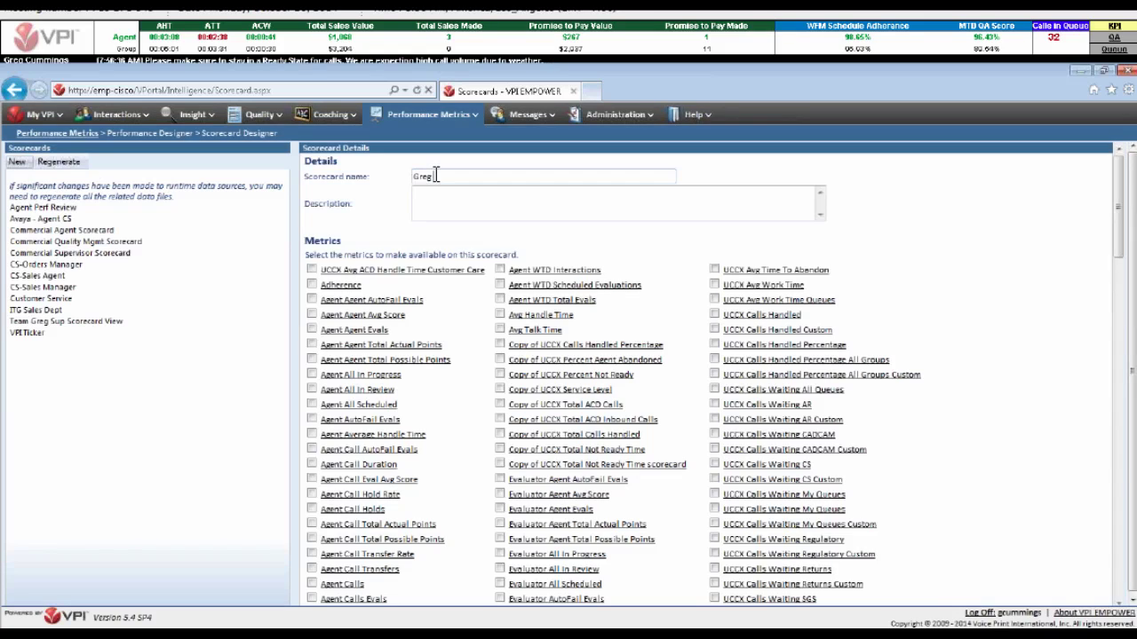
type("s Team")
scroll(692, 293, "down", 5)
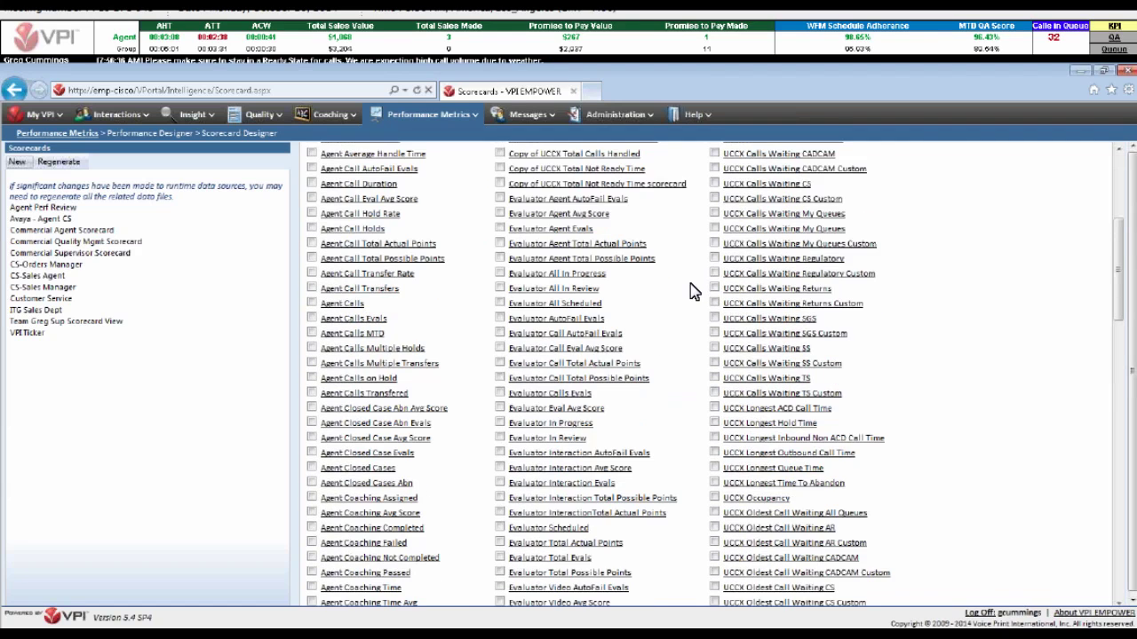
scroll(693, 291, "down", 10)
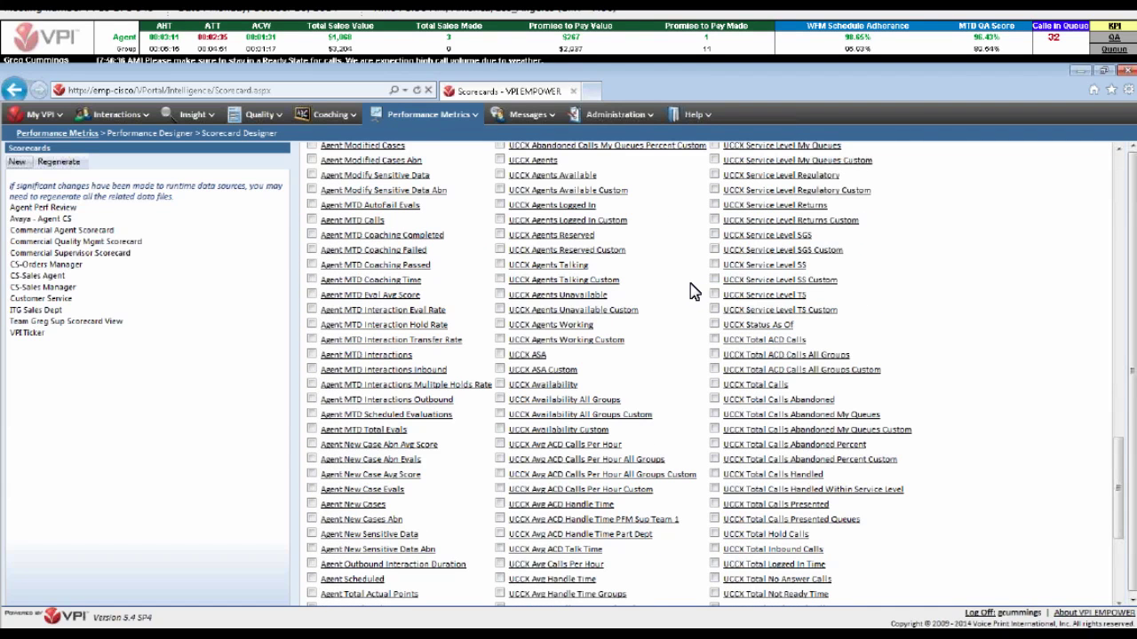
scroll(693, 291, "up", 1)
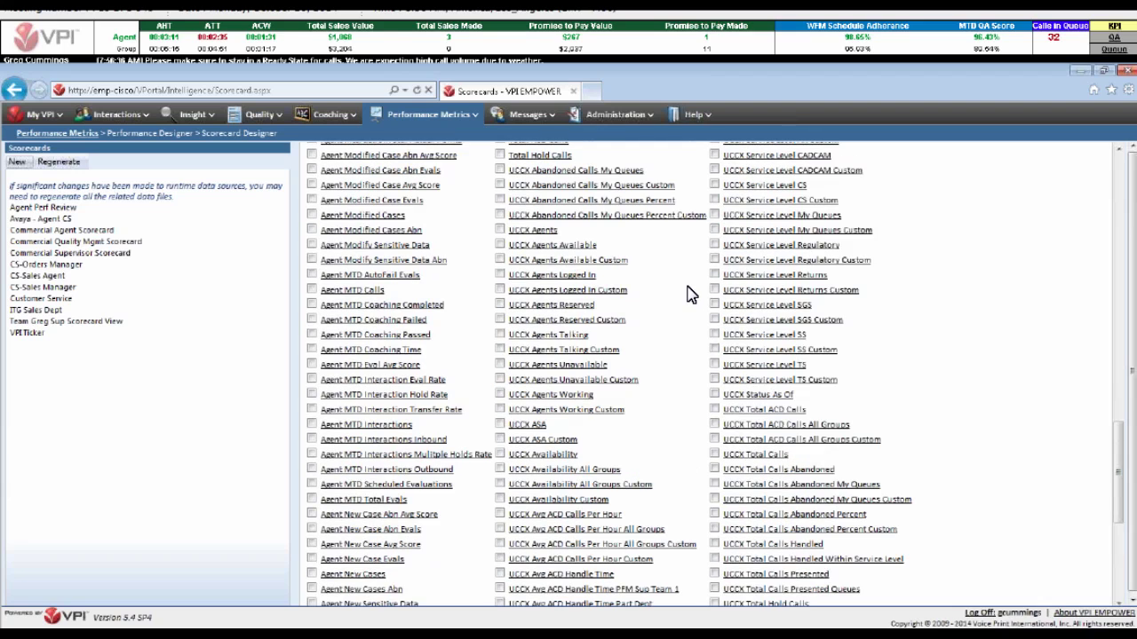
scroll(691, 295, "up", 14)
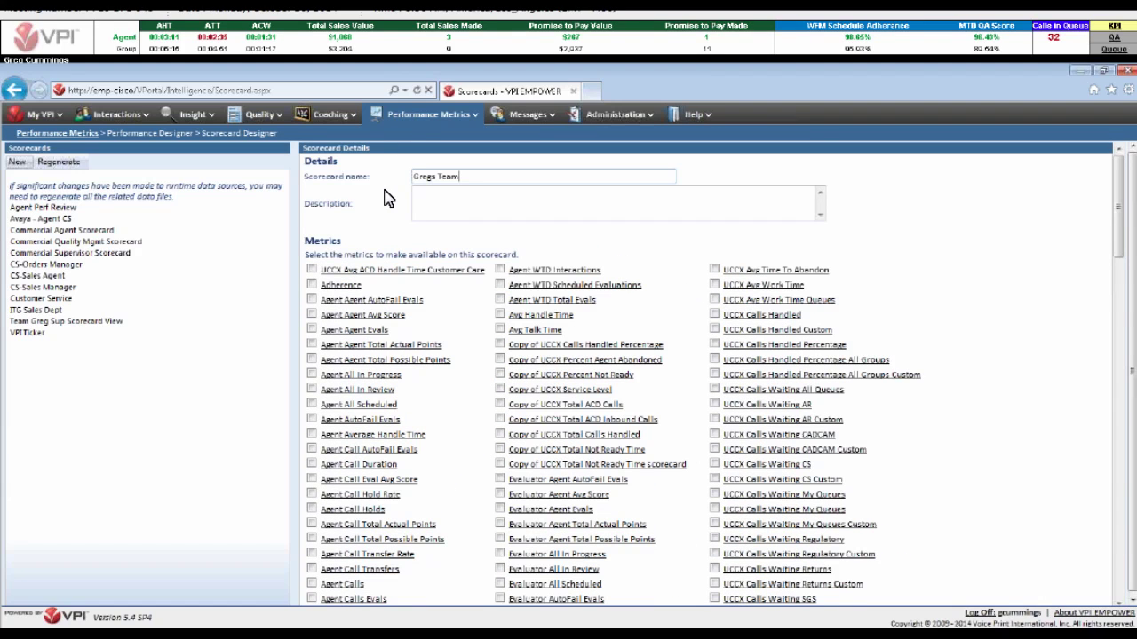
- Open the Metrics Designer and display the UCCX Avg ACD Handle Time definition and formula
left_click(413, 117)
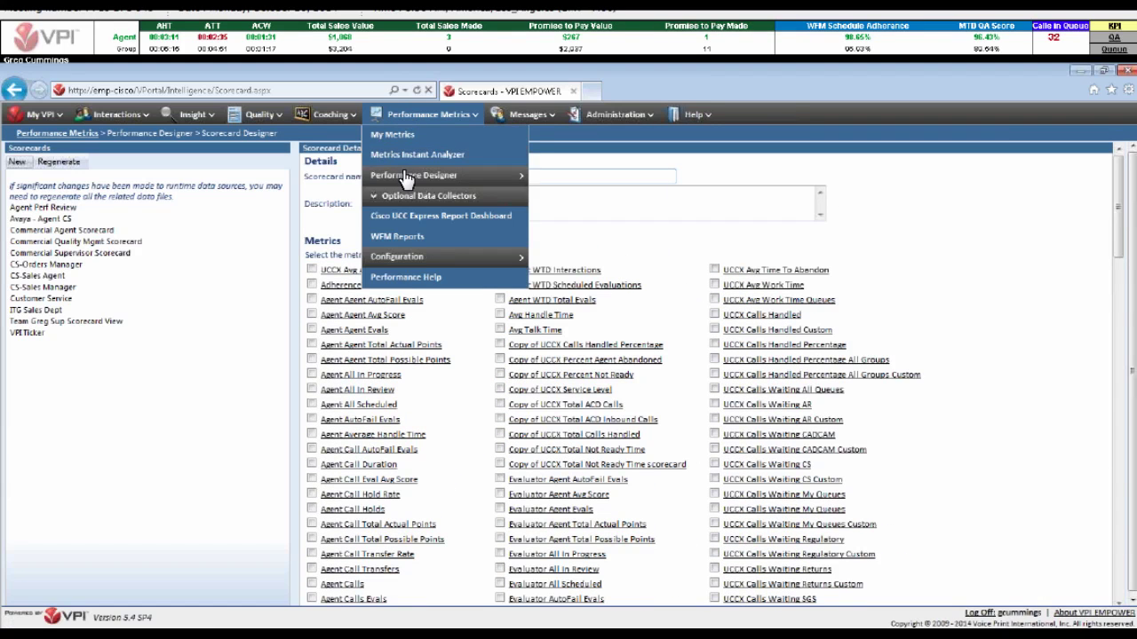
mouse_move(407, 175)
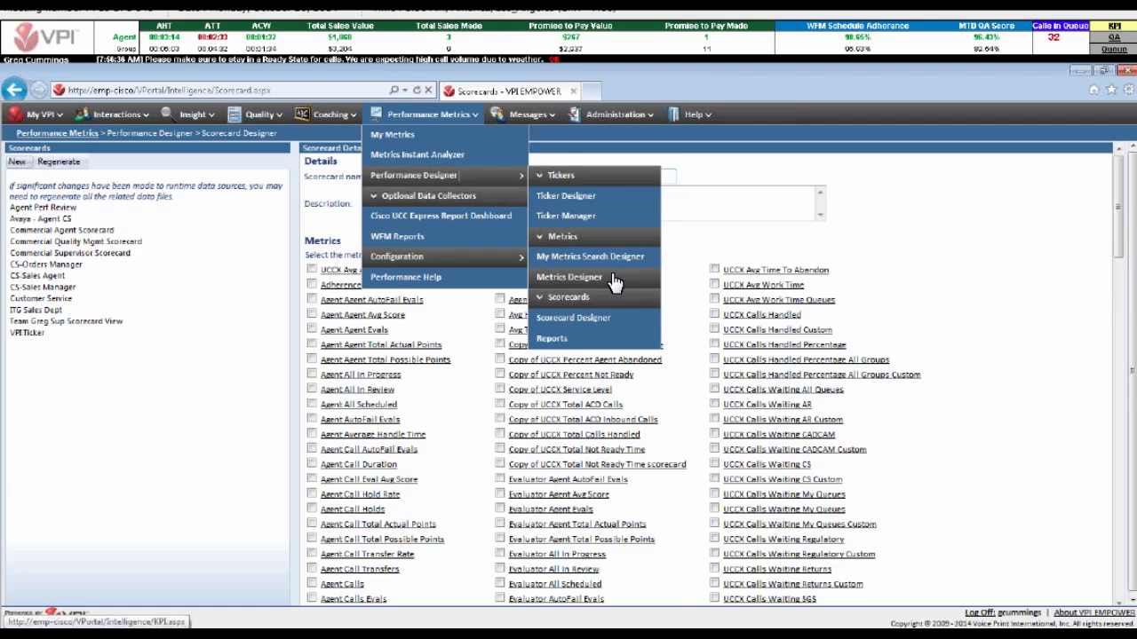
left_click(614, 279)
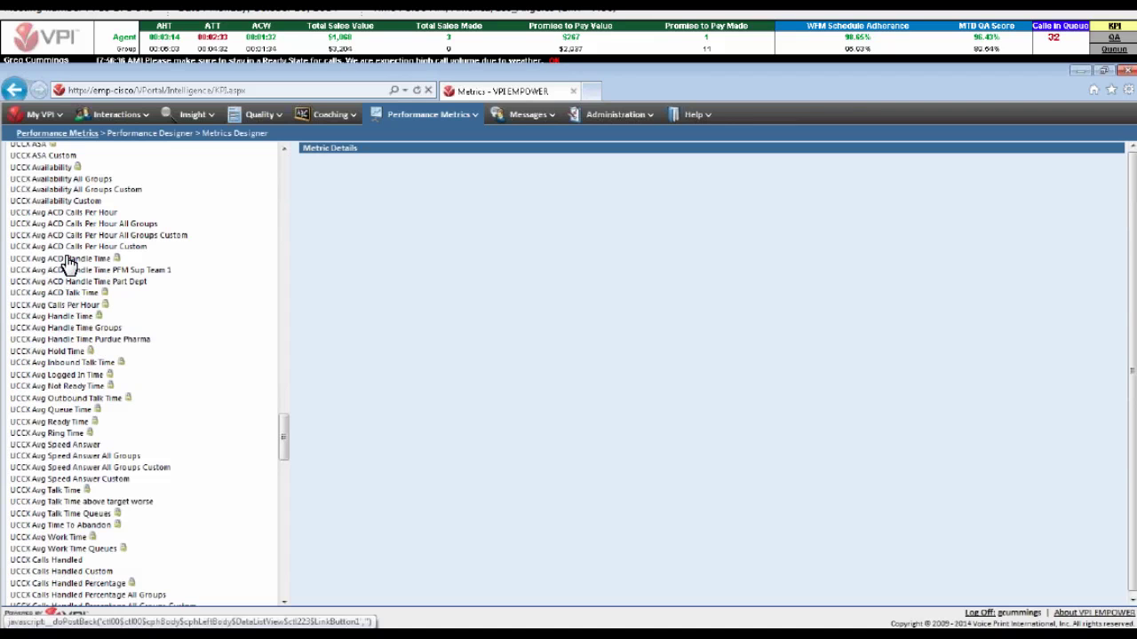
left_click(68, 259)
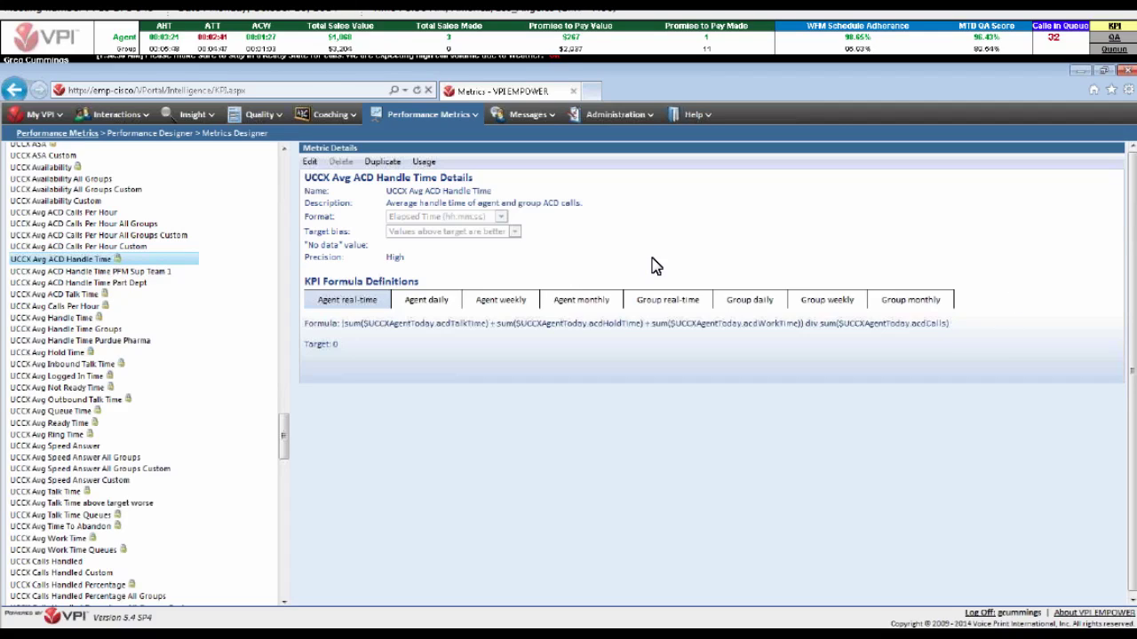
left_click(428, 114)
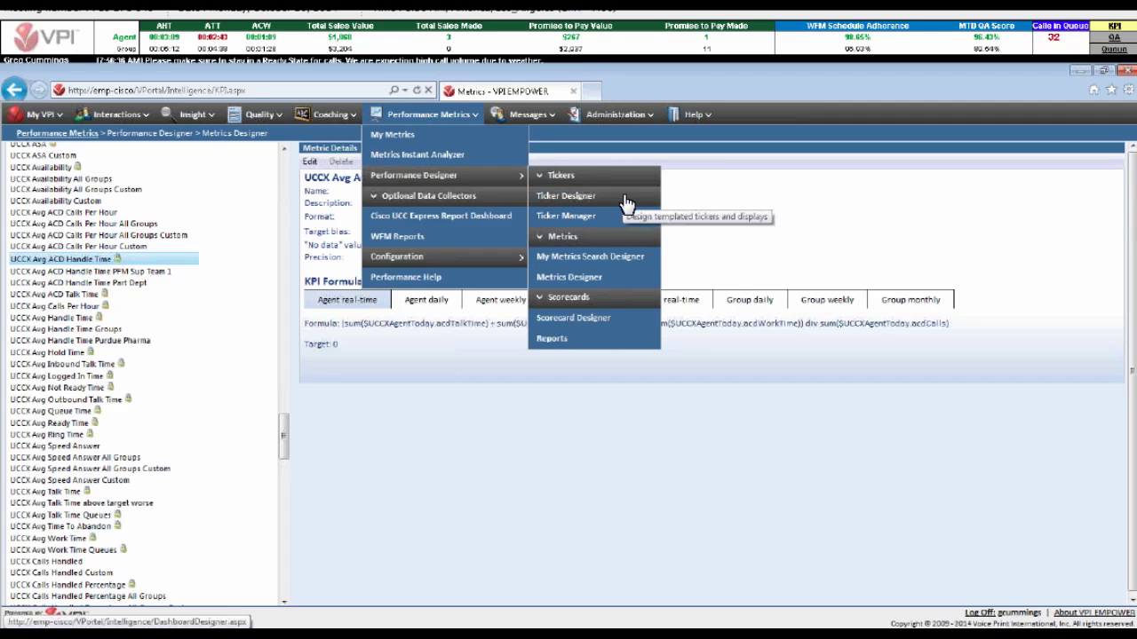
- Open the Ticker Designer with no template, leaving a blank form with 30 sec refresh
left_click(626, 202)
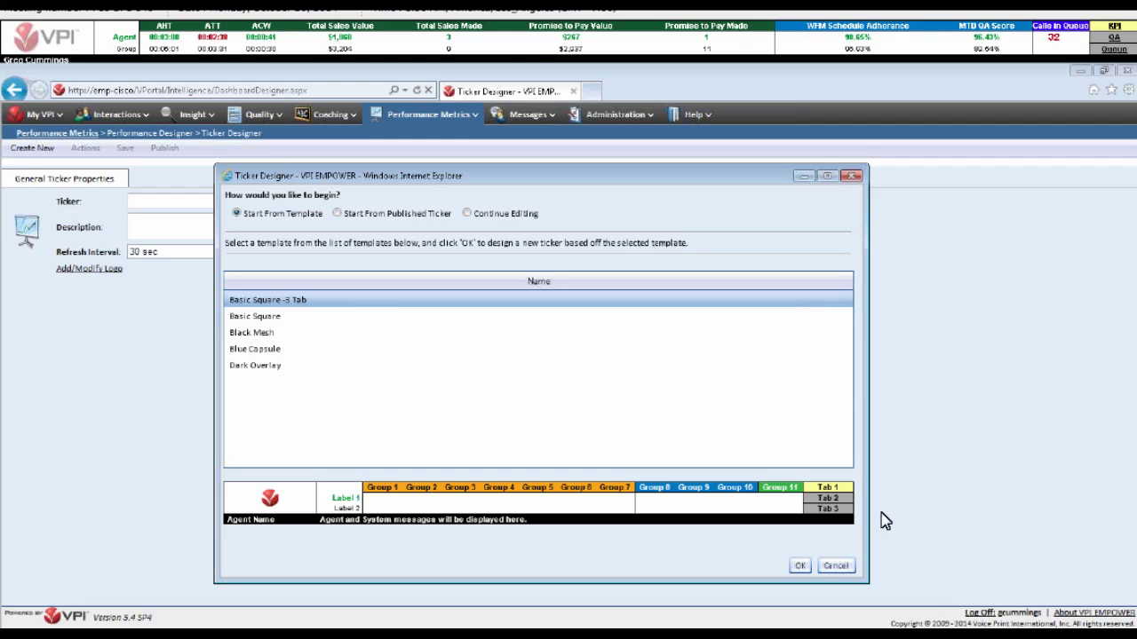
left_click(836, 566)
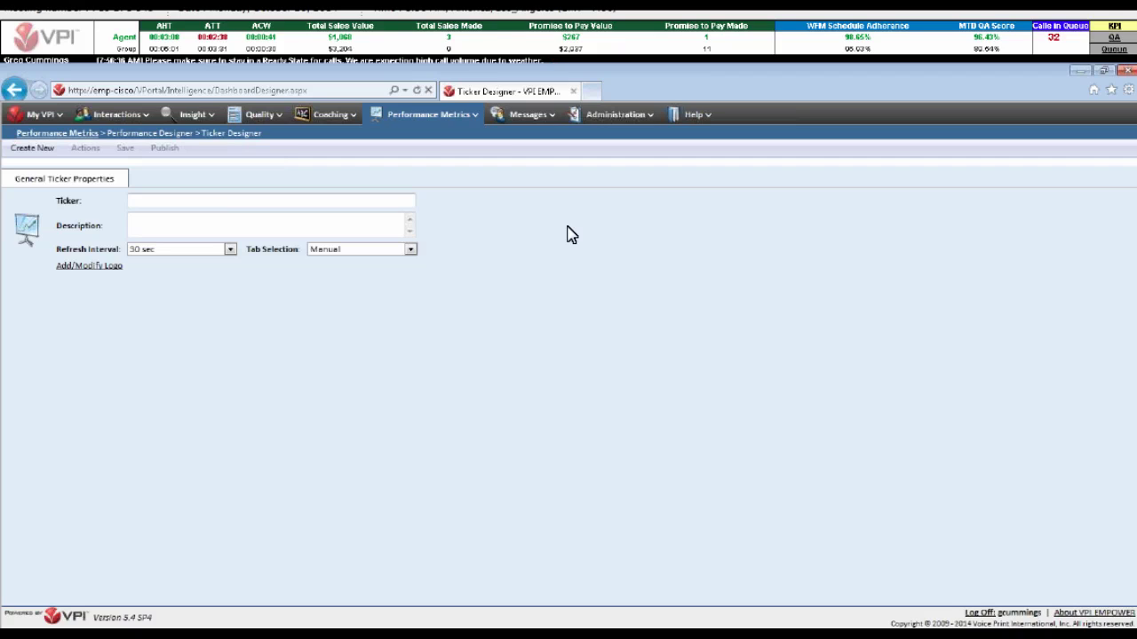
mouse_move(452, 122)
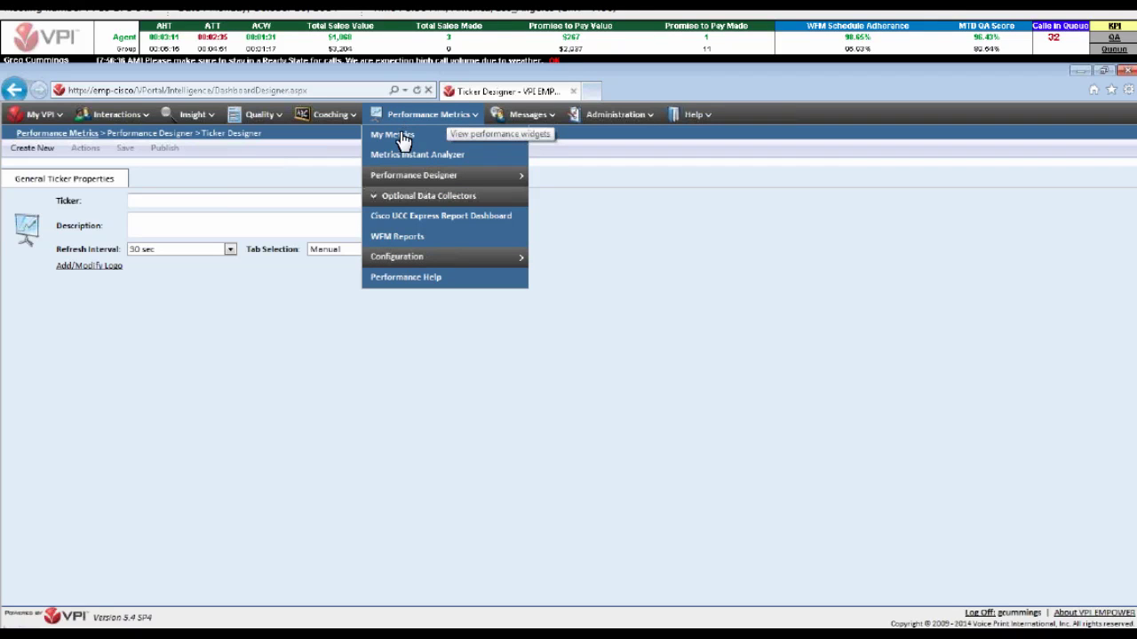
- Return to My Metrics showing CS - Team A's September 2014 scorecard and Adherence chart
left_click(403, 137)
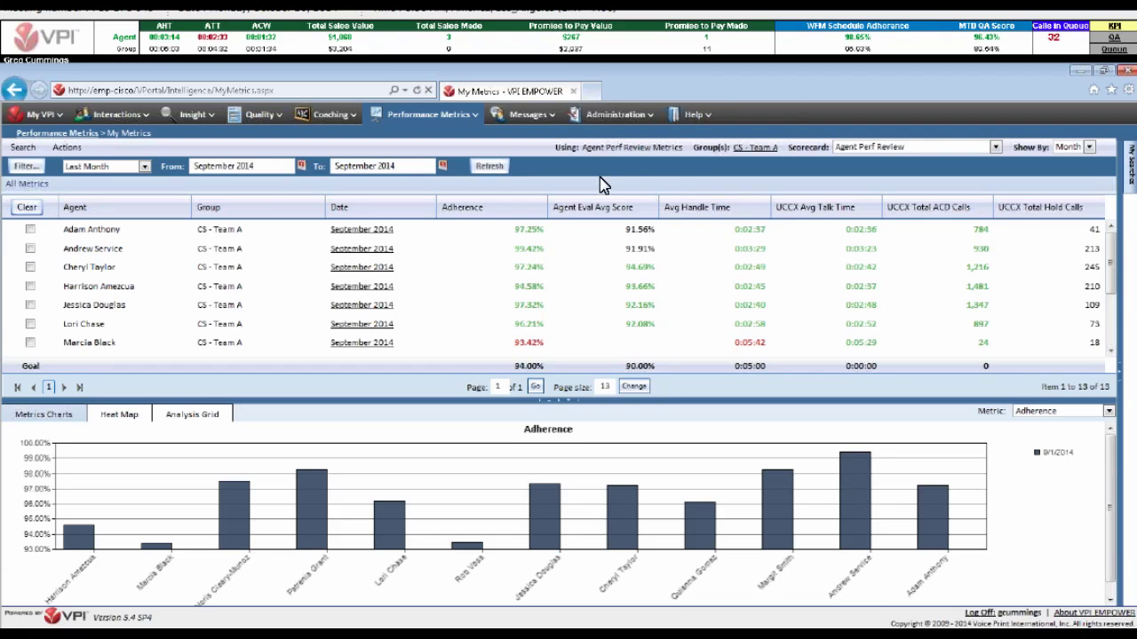
mouse_move(426, 114)
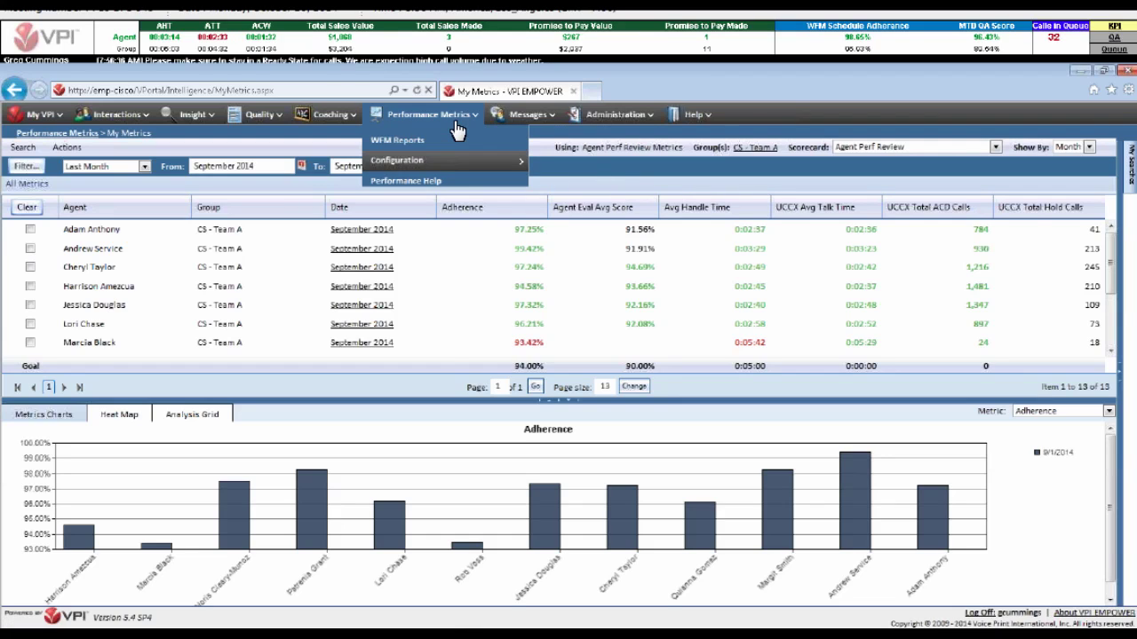